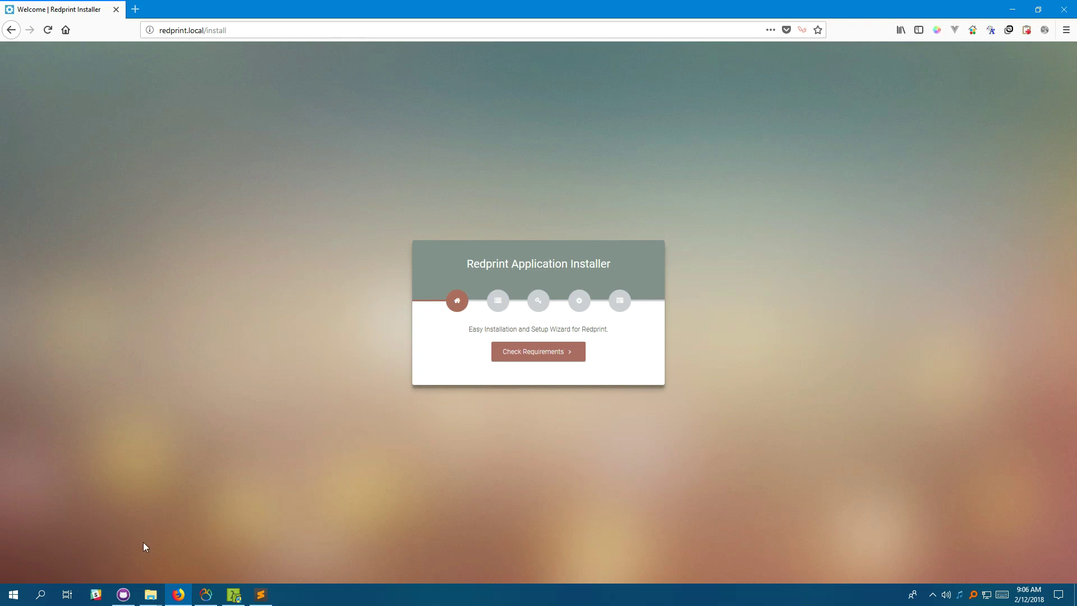
# Bring the redprint-app-builder File Explorer window in front of the installer welcome page.
pyautogui.moveTo(150, 594)
pyautogui.click(110, 554)
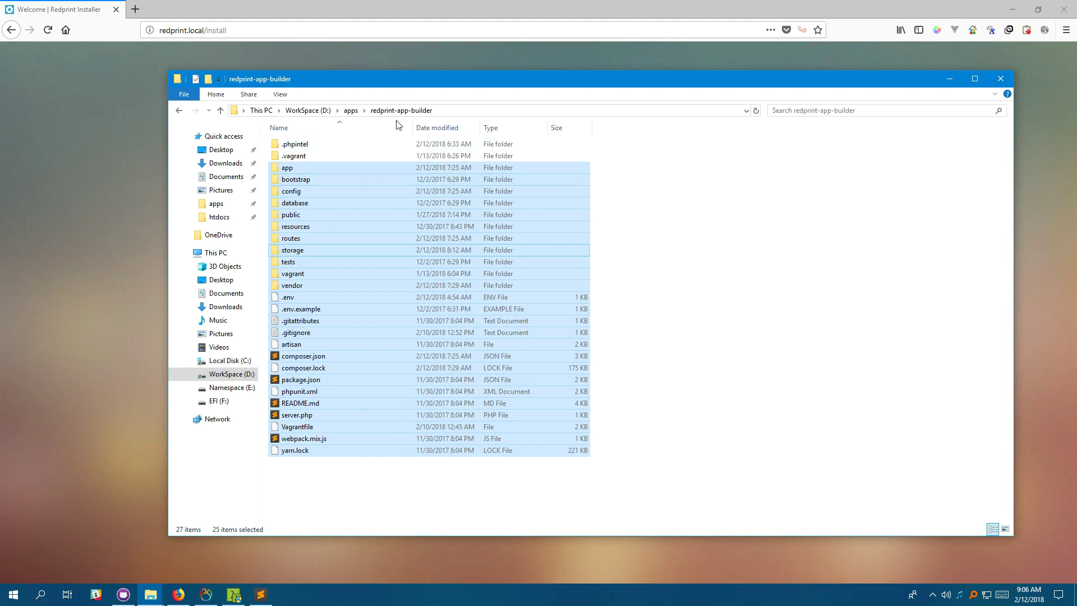
# Deselect the project files and return to the installer at redprint.local/install.
pyautogui.click(711, 320)
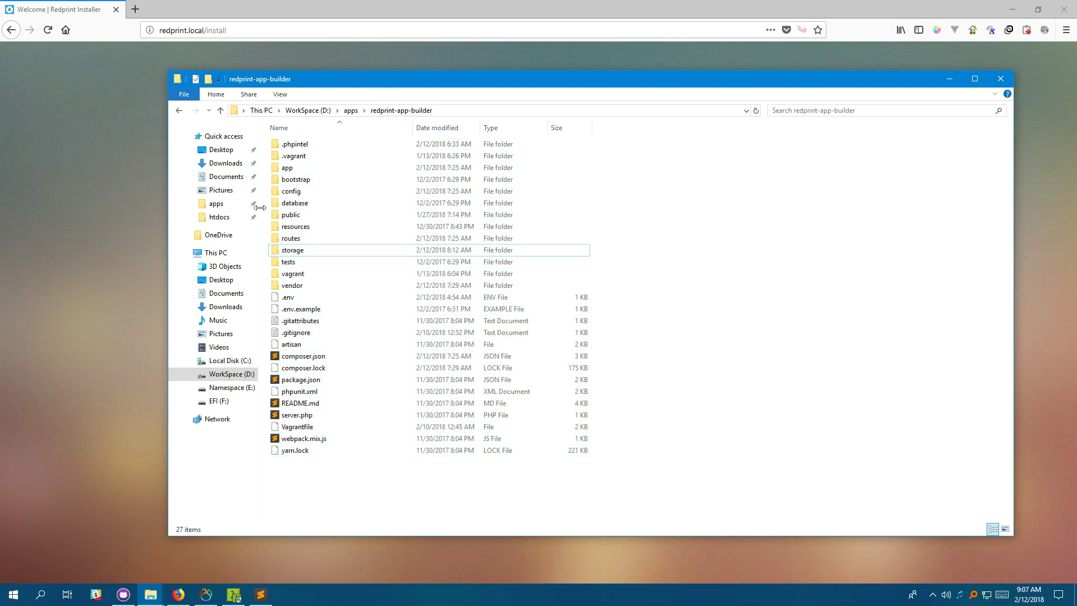
pyautogui.moveTo(204, 31); pyautogui.dragTo(129, 32)
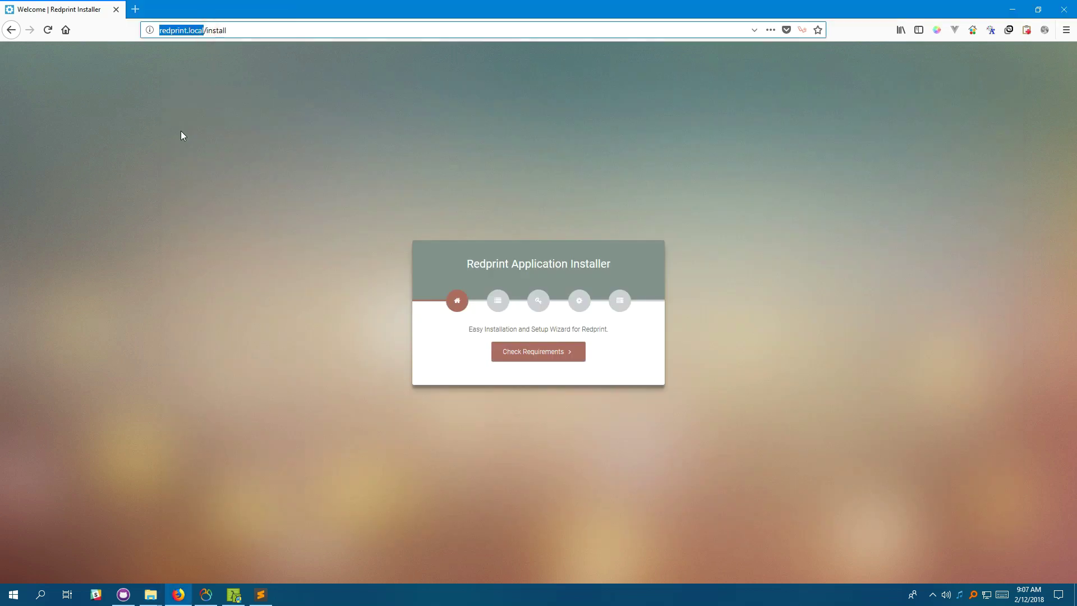
pyautogui.click(235, 356)
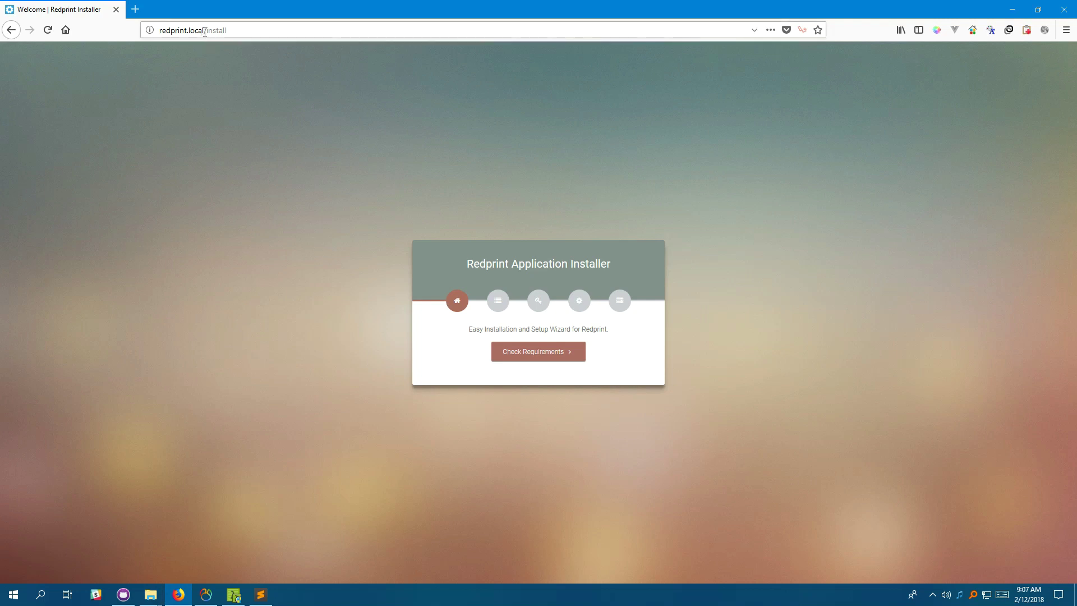
pyautogui.moveTo(205, 31); pyautogui.dragTo(159, 31)
pyautogui.click(214, 237)
pyautogui.moveTo(159, 31); pyautogui.dragTo(234, 32)
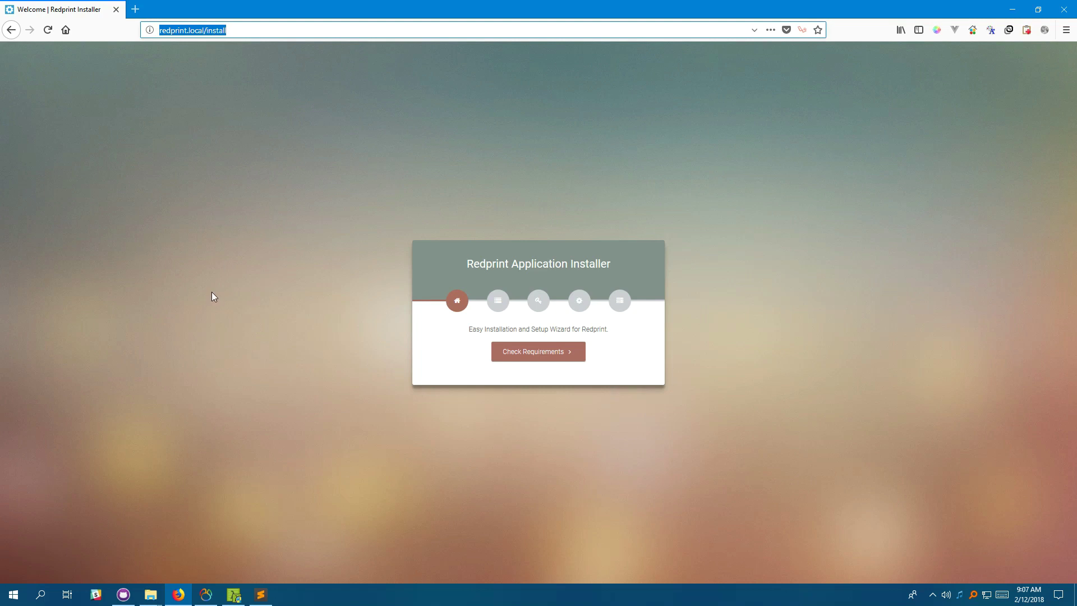
pyautogui.click(220, 259)
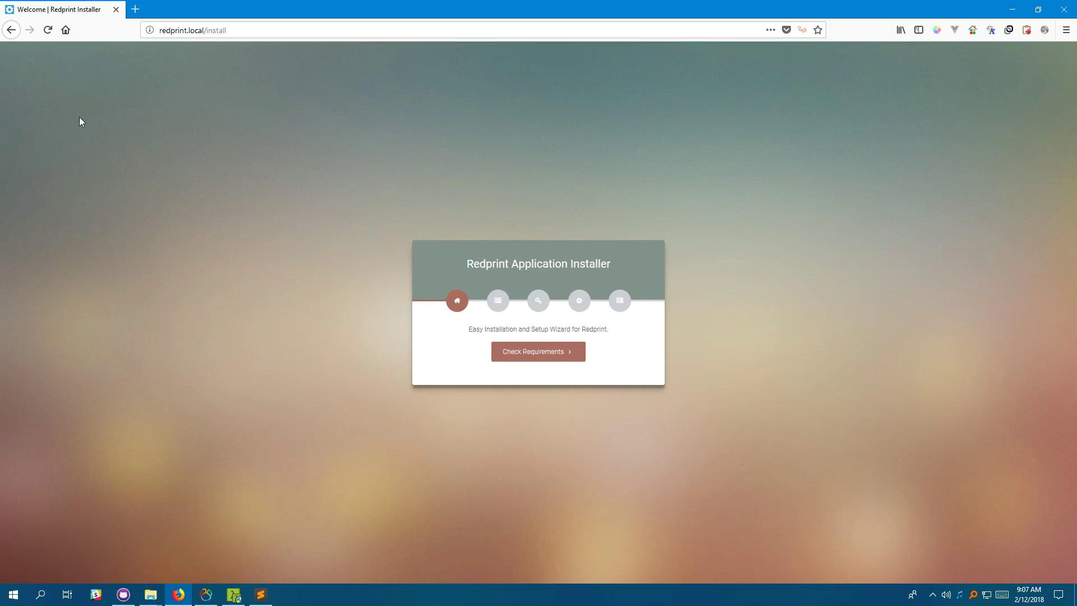
pyautogui.click(48, 30)
pyautogui.click(556, 353)
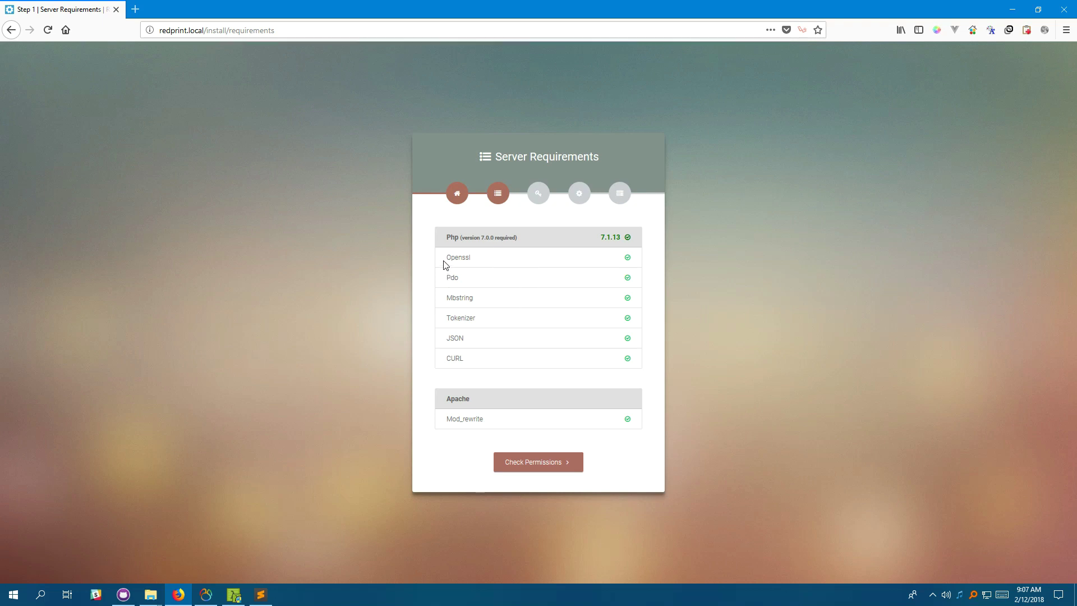
# Review the required PHP extensions list, all passing under PHP 7.1.13.
pyautogui.moveTo(448, 256); pyautogui.dragTo(662, 424)
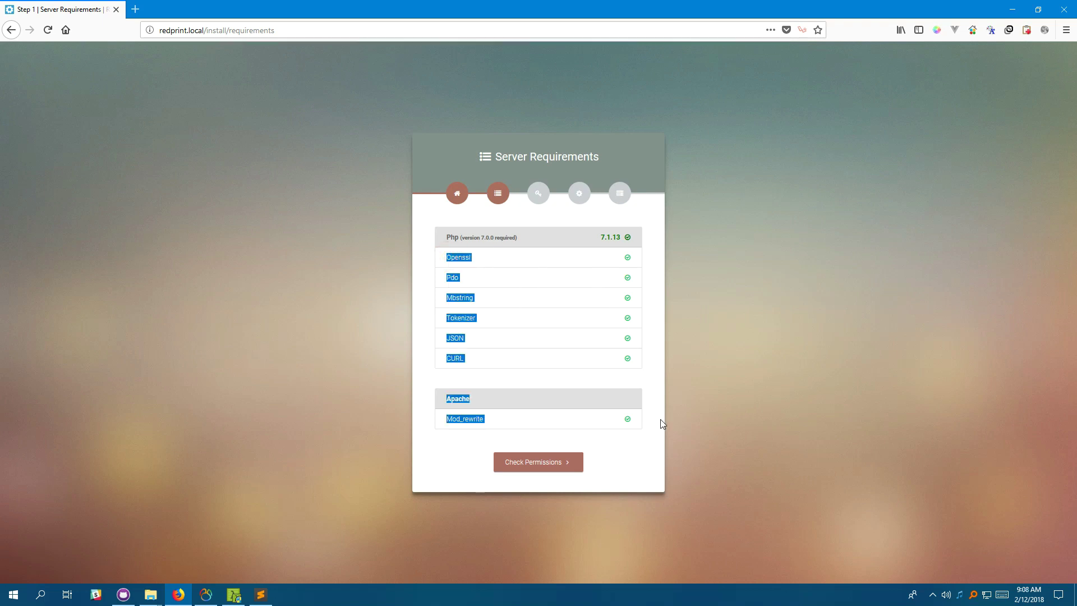
pyautogui.click(726, 396)
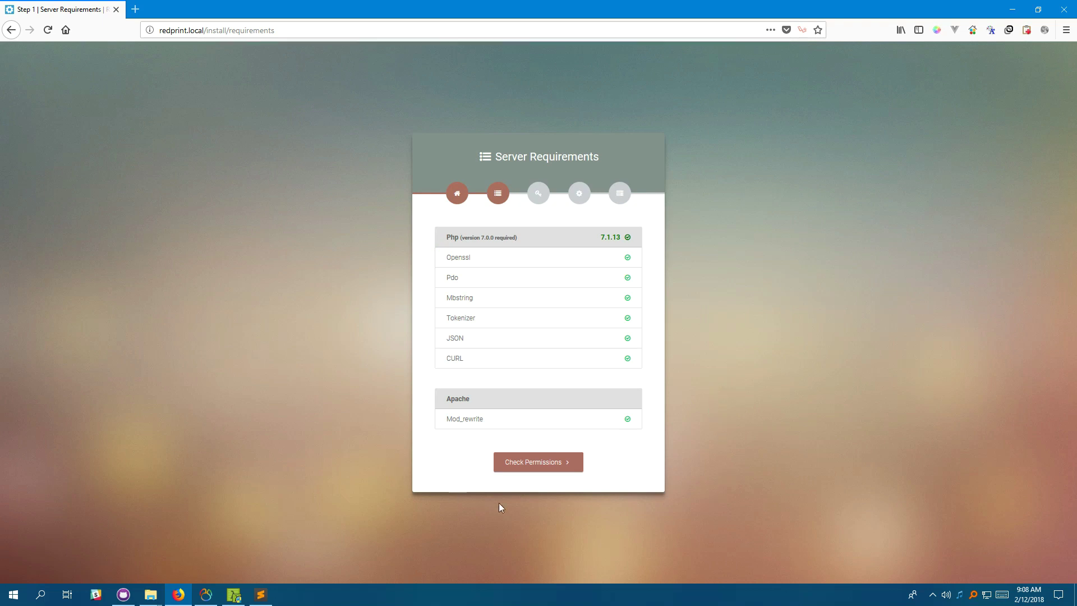
# Pass the three folder permission checks at 755 and reach the Guided .env Wizard.
pyautogui.click(532, 462)
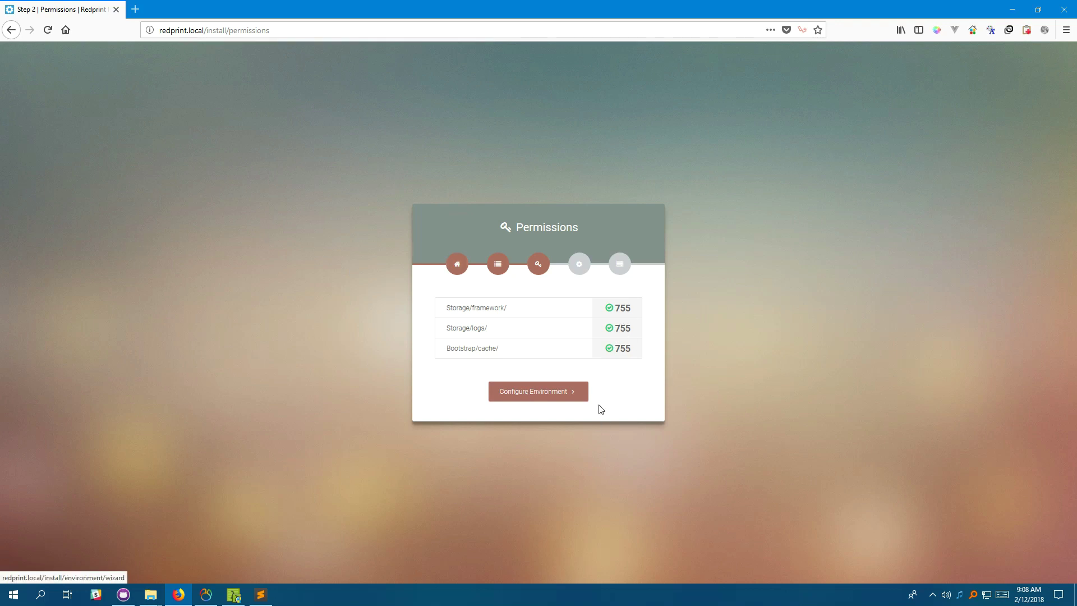
pyautogui.click(560, 397)
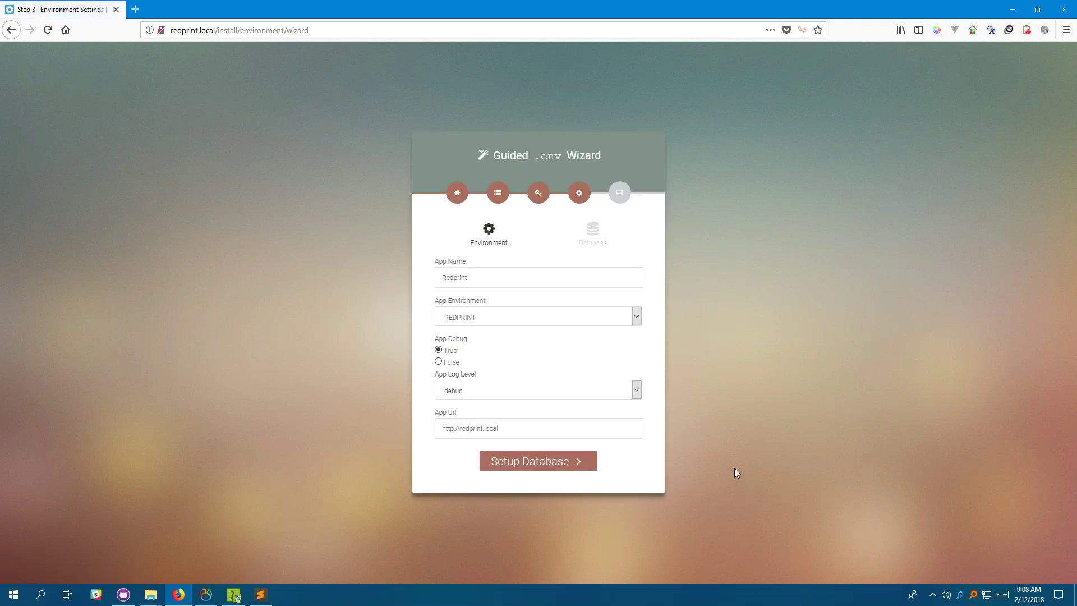
# Rename the app to MyNextBigProject and keep REDPRINT as the App Environment.
pyautogui.doubleClick(500, 277)
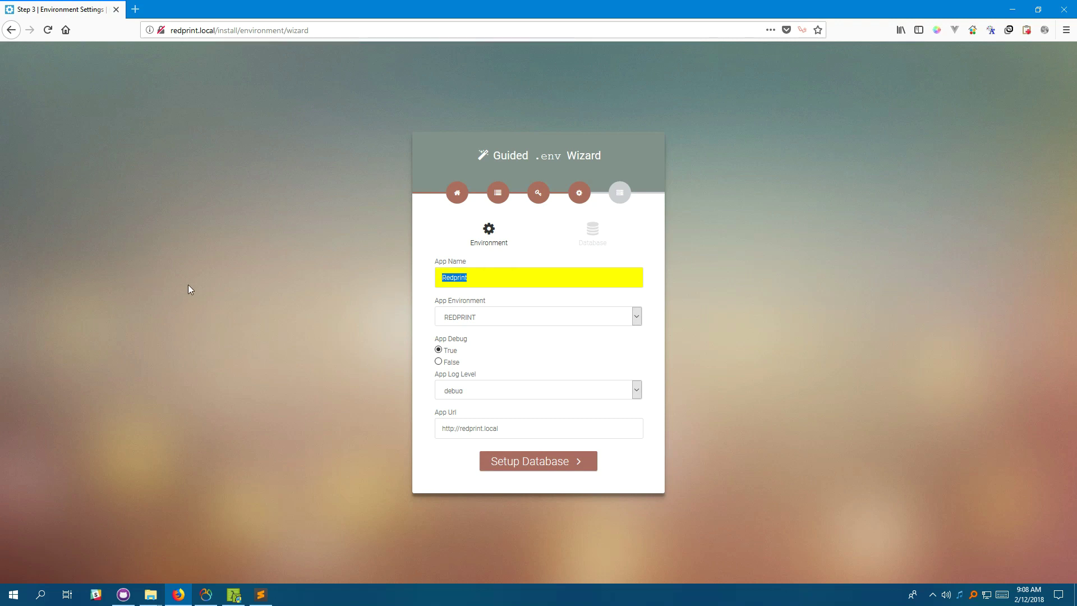
pyautogui.write('My')
pyautogui.press('Down')
pyautogui.press('Return')
pyautogui.click(529, 322)
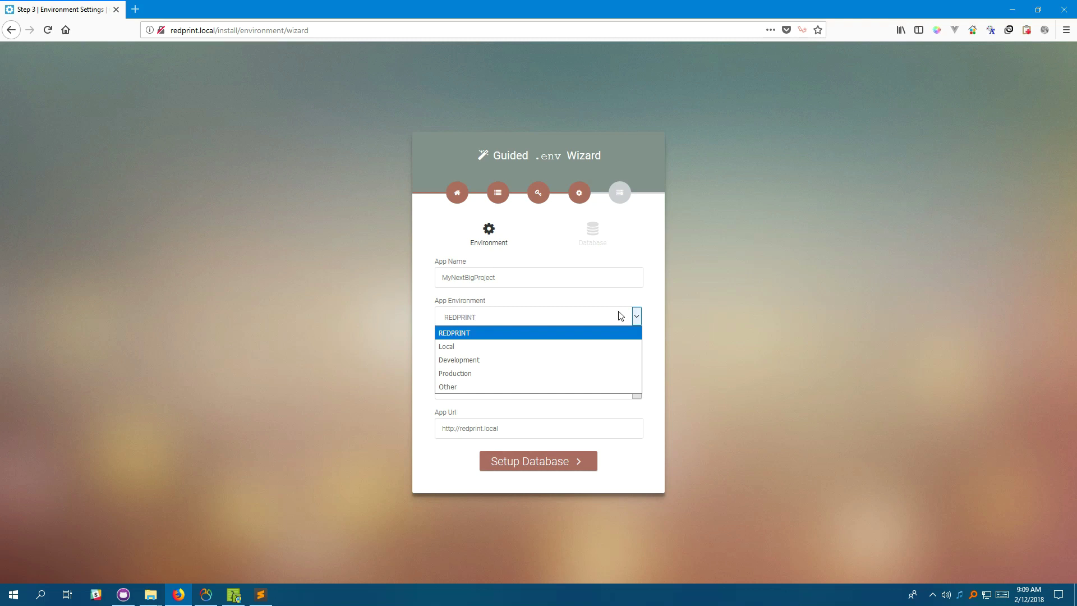
pyautogui.click(655, 291)
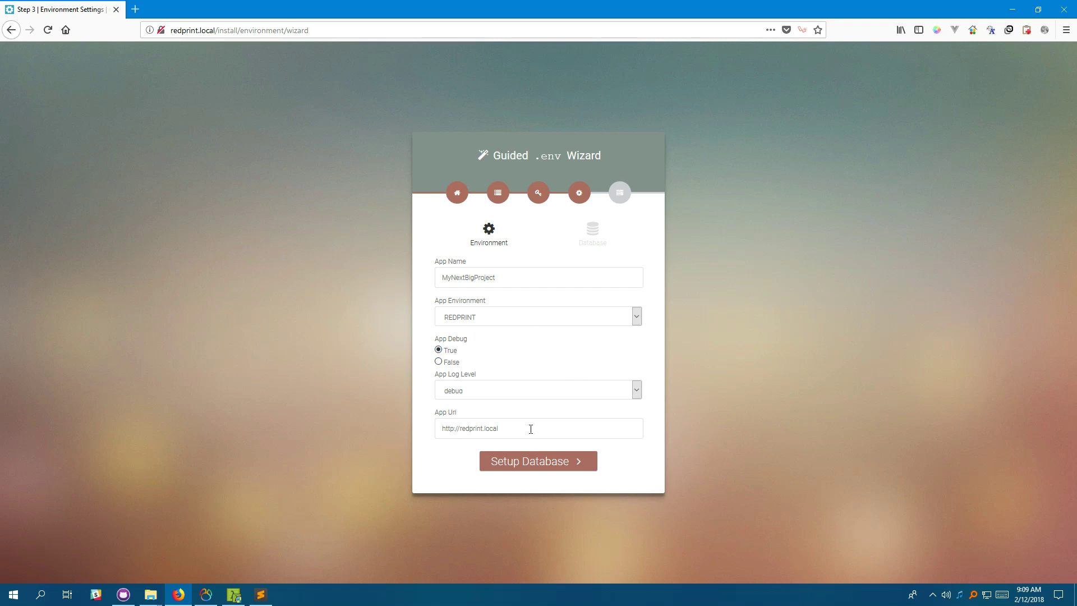
pyautogui.moveTo(528, 429); pyautogui.dragTo(309, 414)
pyautogui.click(309, 414)
pyautogui.moveTo(214, 32); pyautogui.dragTo(120, 28)
pyautogui.click(240, 147)
pyautogui.moveTo(215, 30); pyautogui.dragTo(159, 29)
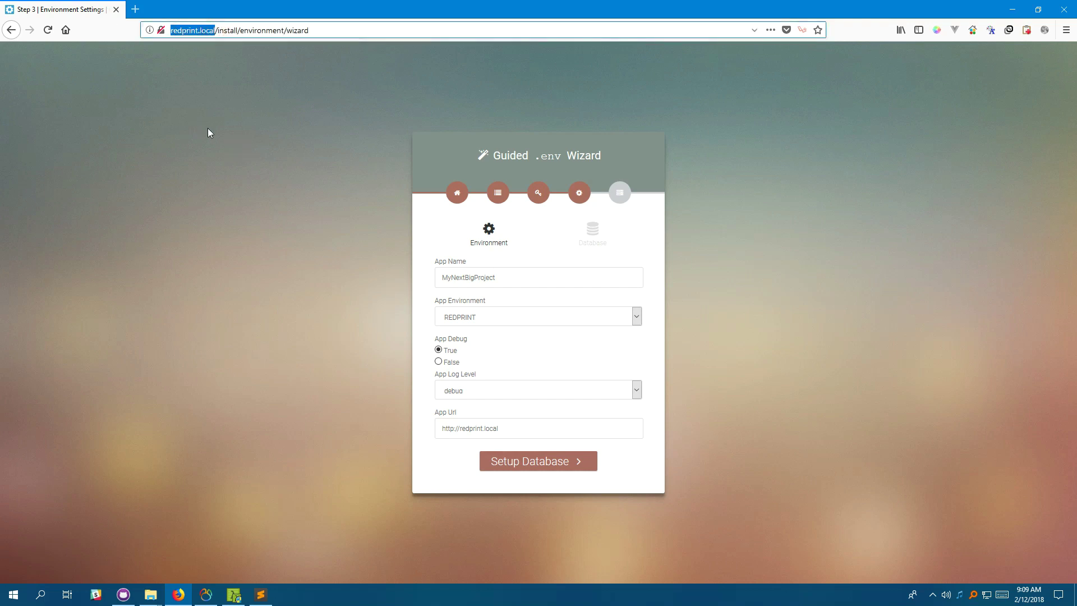
pyautogui.click(514, 425)
pyautogui.click(543, 468)
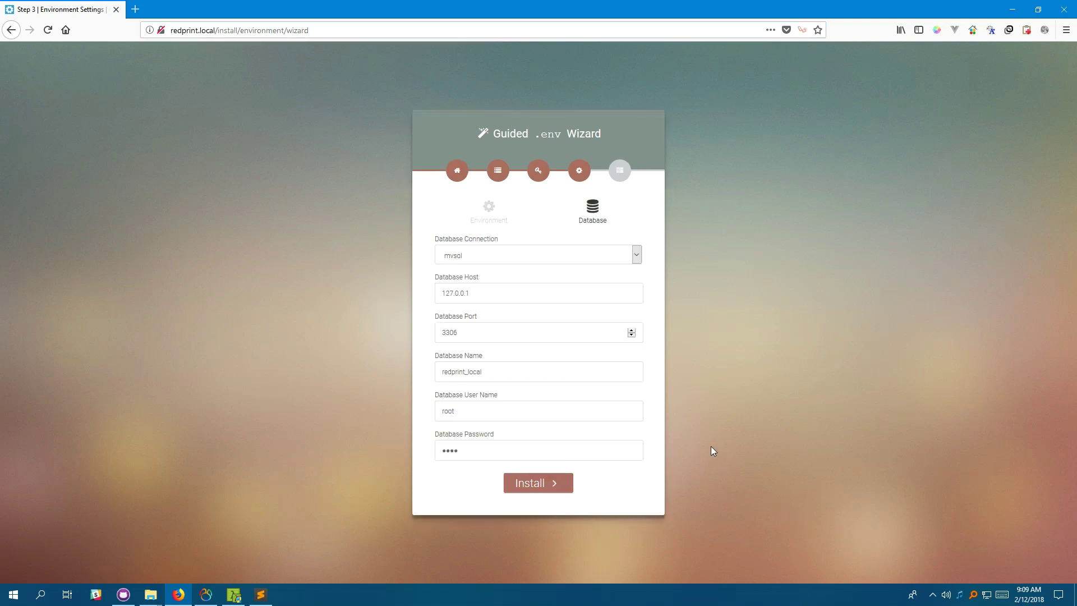
# Check the mysql connection, host 127.0.0.1, port 3306 and database name redprint_local.
pyautogui.click(501, 259)
pyautogui.click(503, 263)
pyautogui.tripleClick(493, 293)
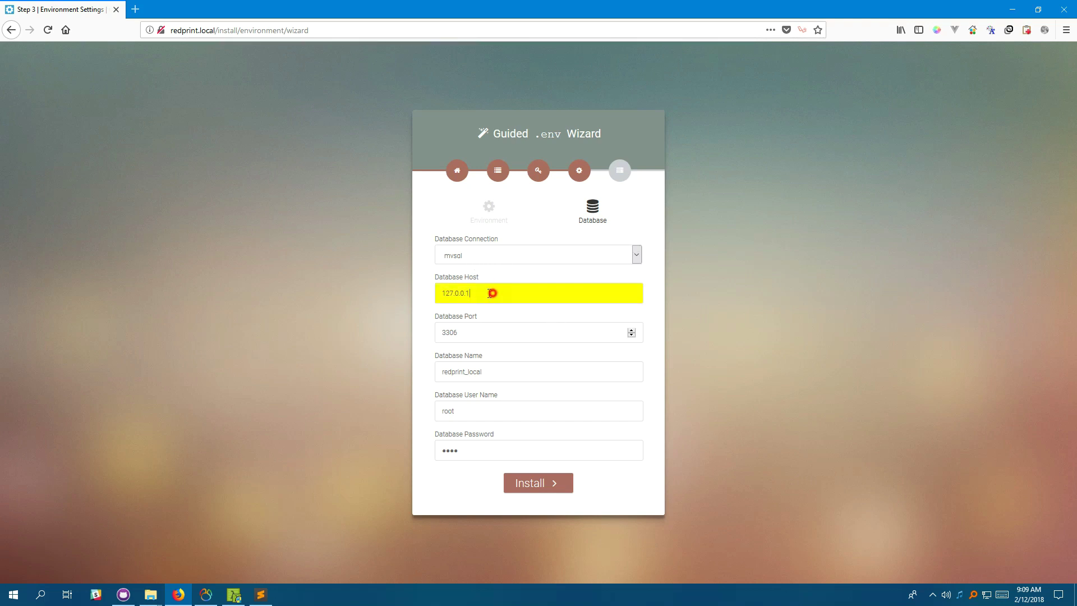
pyautogui.click(316, 296)
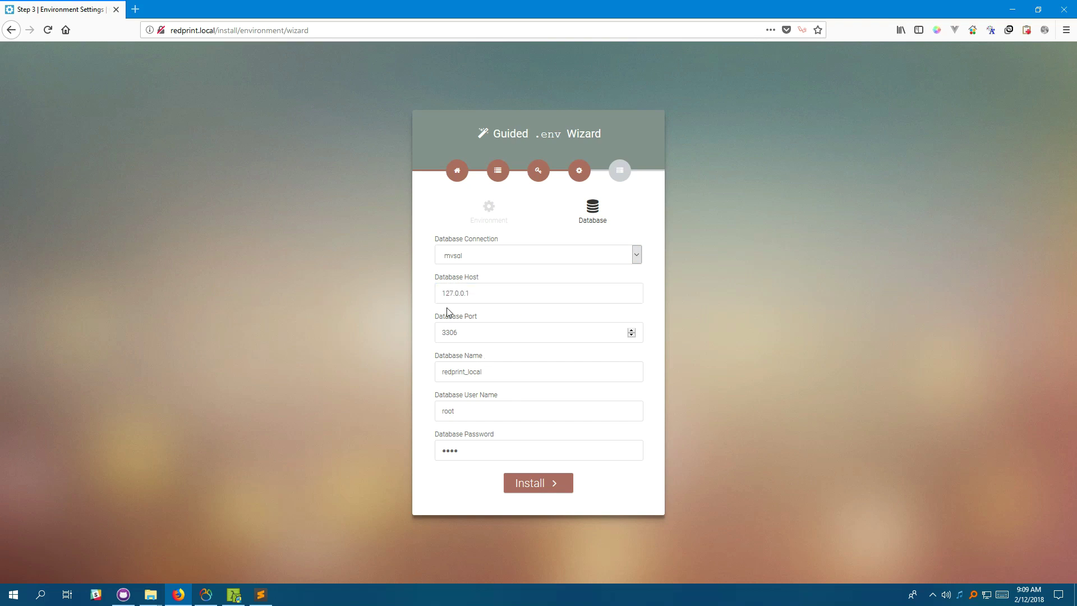
pyautogui.tripleClick(476, 334)
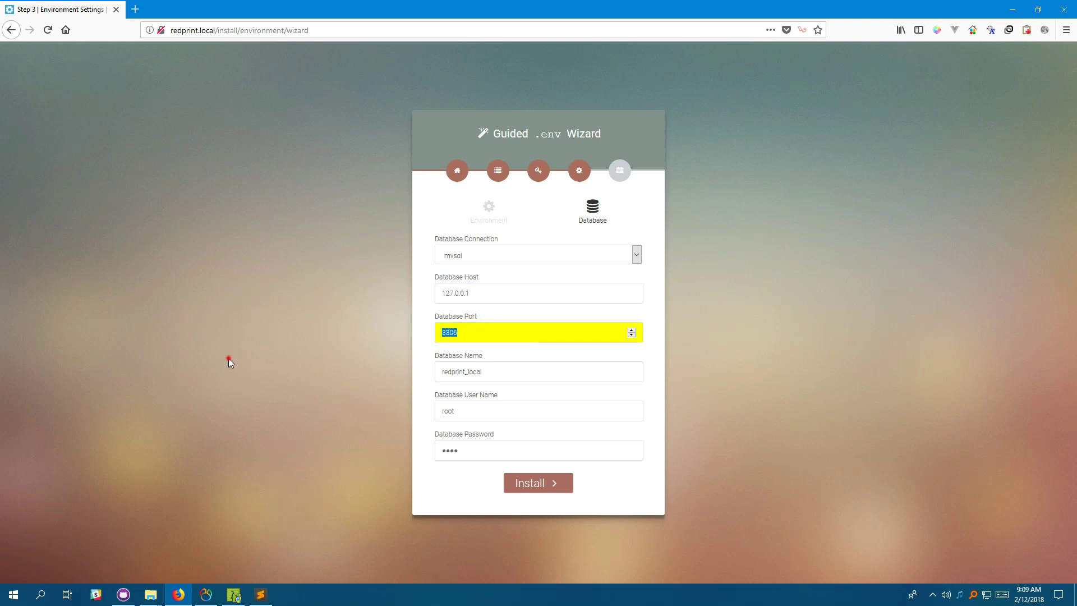
pyautogui.click(228, 359)
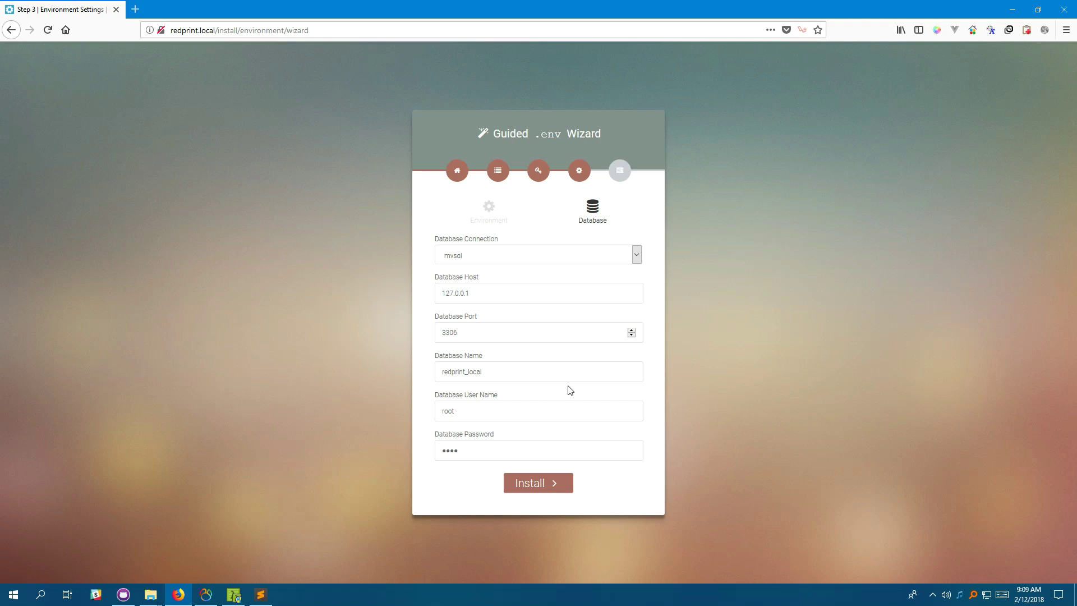
pyautogui.doubleClick(508, 371)
pyautogui.click(362, 389)
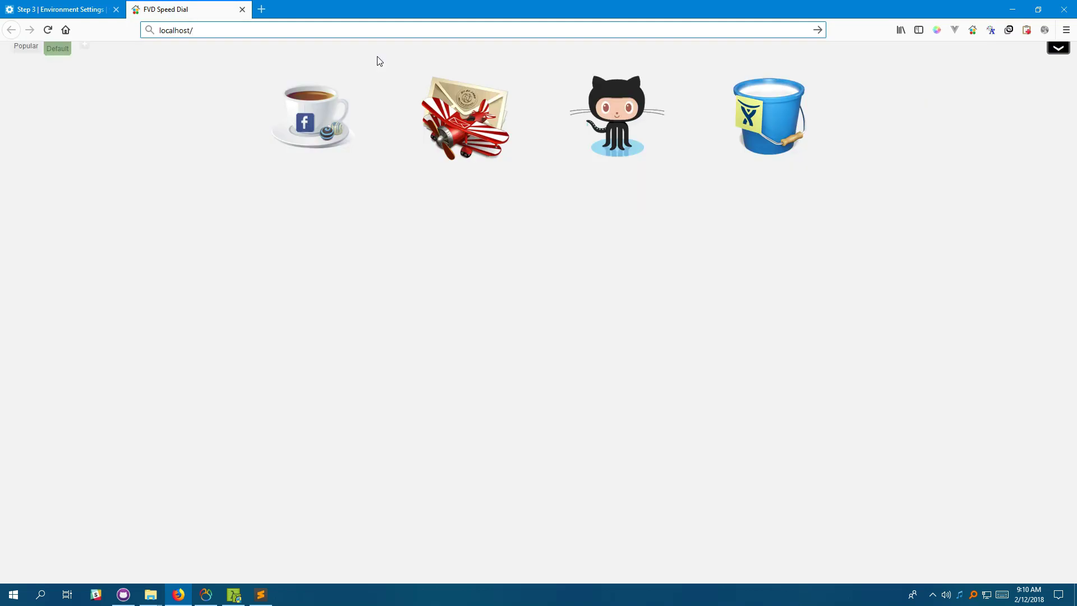
# Load localhost/phpmyadmin, log in with the saved credentials, and switch to Navicat Premium.
pyautogui.press('BackSpace')
pyautogui.press('BackSpace')
pyautogui.write('ph')
pyautogui.press('Return')
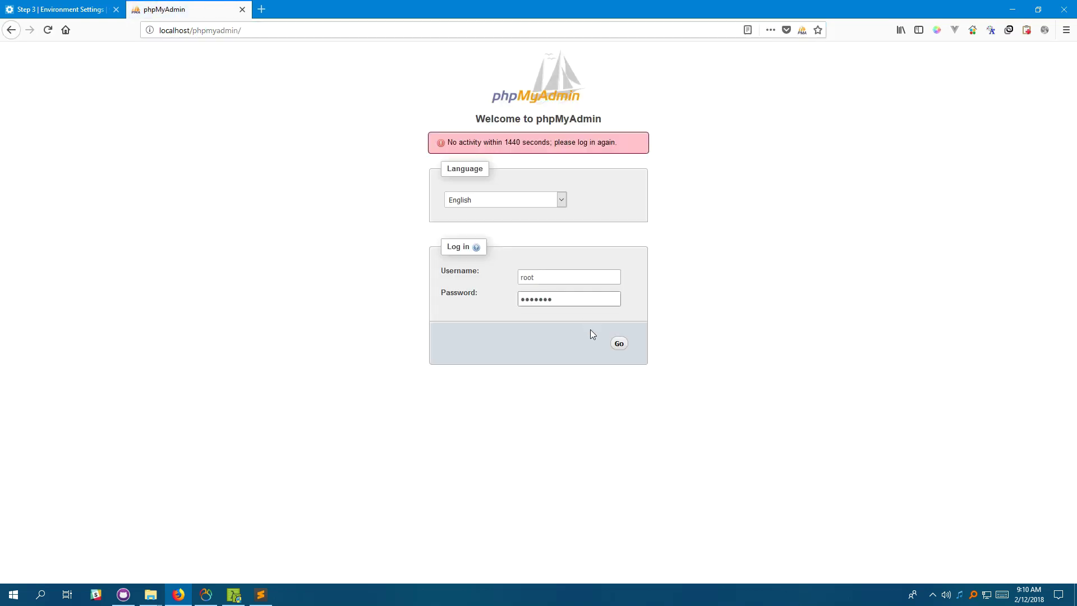
pyautogui.click(619, 345)
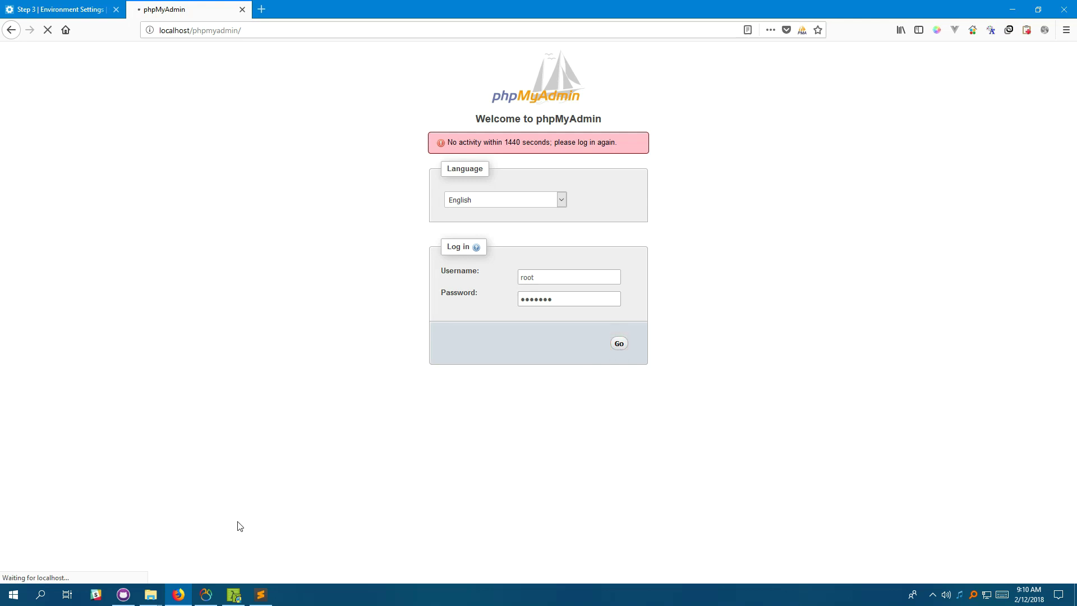
pyautogui.click(205, 595)
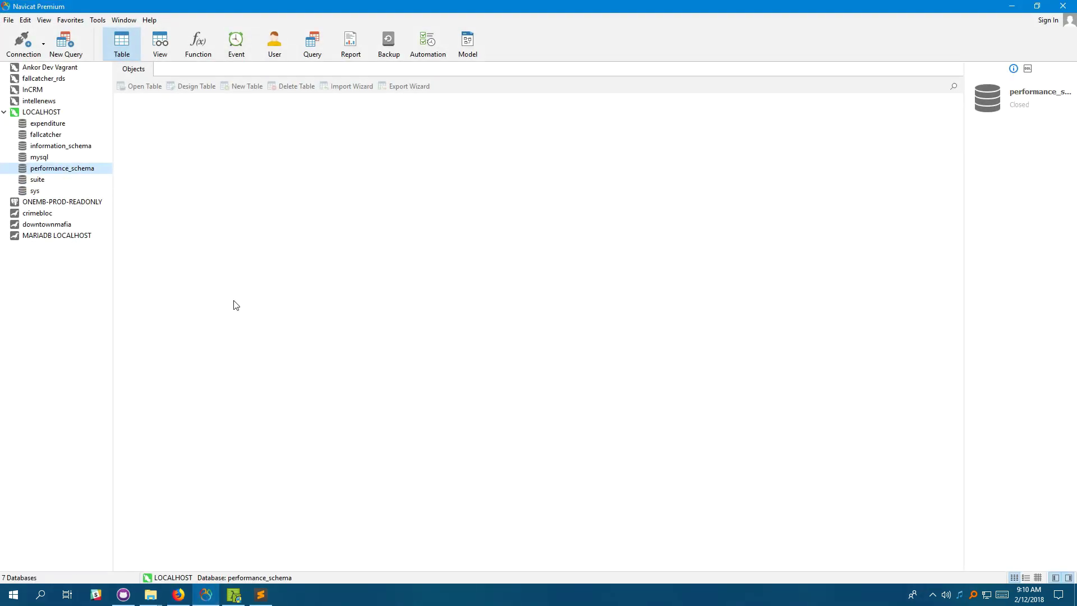
# Minimise Navicat Premium to show phpMyAdmin logged in at localhost:3306.
pyautogui.click(207, 594)
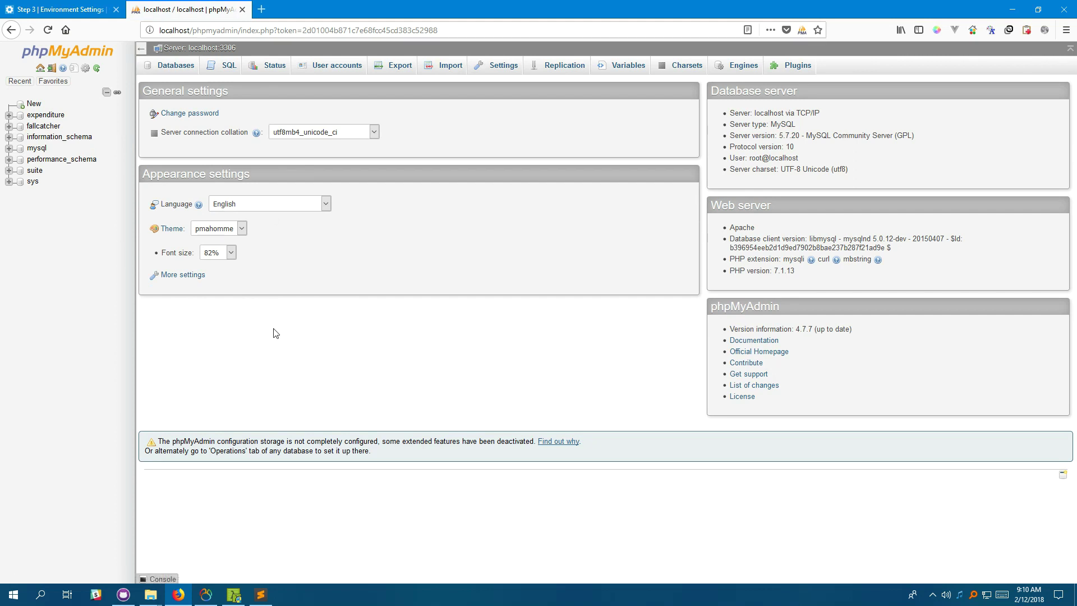
# Create the redprint_local database in phpMyAdmin, then return to the installer's Database step.
pyautogui.click(32, 106)
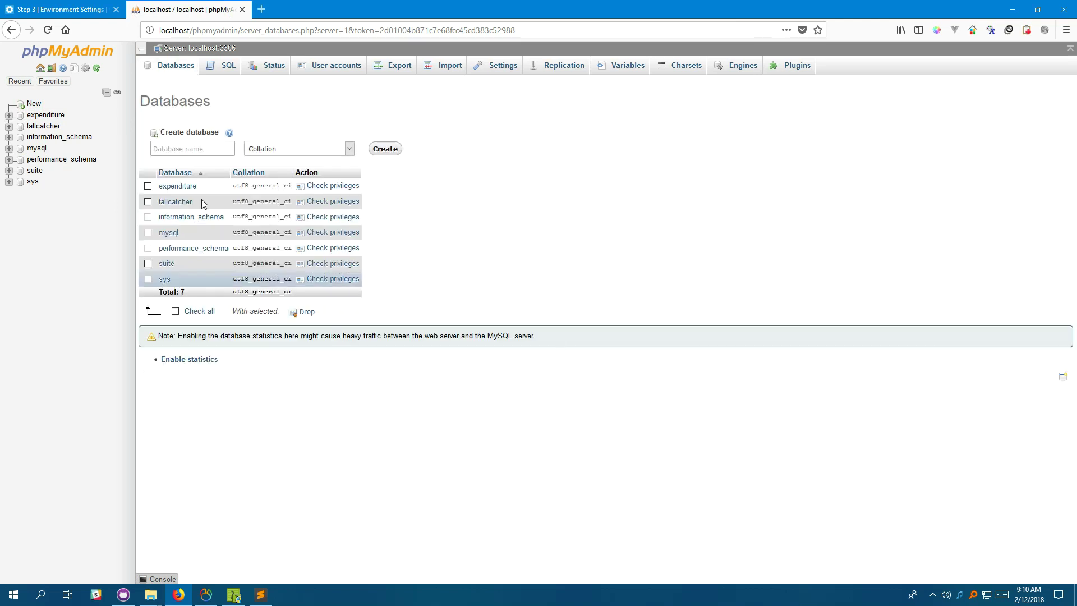
pyautogui.click(37, 4)
pyautogui.doubleClick(500, 375)
pyautogui.hotkey('ctrl', 'c')
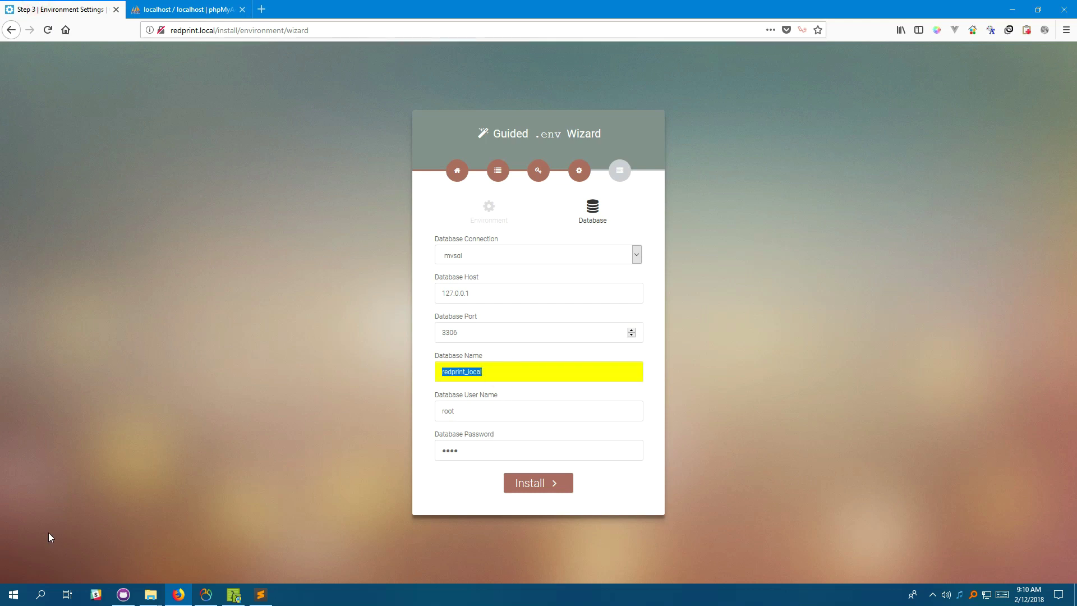
pyautogui.click(175, 5)
pyautogui.click(201, 149)
pyautogui.hotkey('ctrl', 'v')
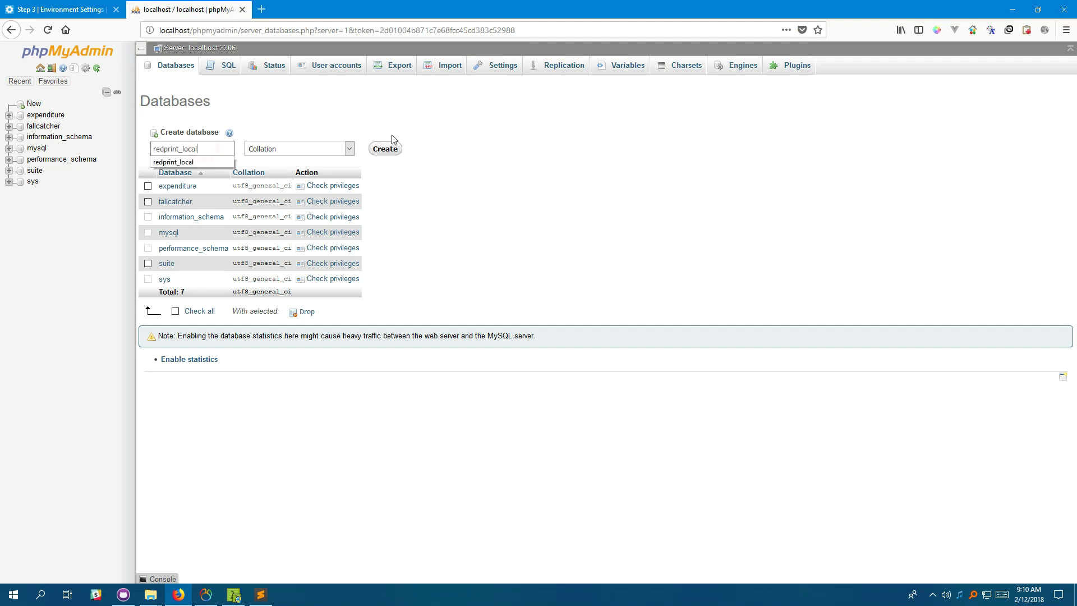
pyautogui.click(385, 148)
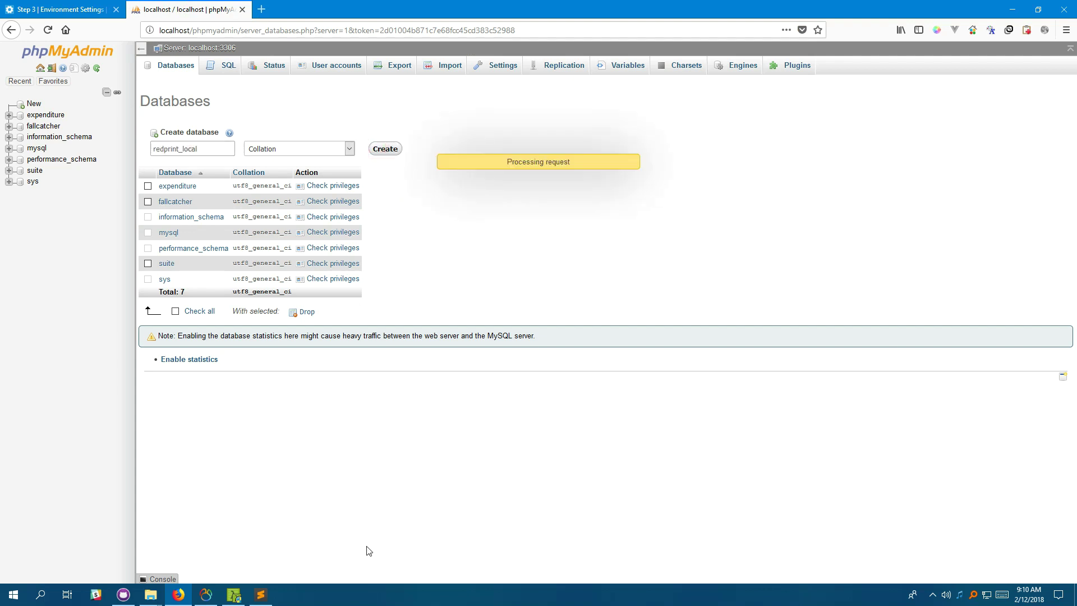
pyautogui.click(87, 5)
pyautogui.click(218, 326)
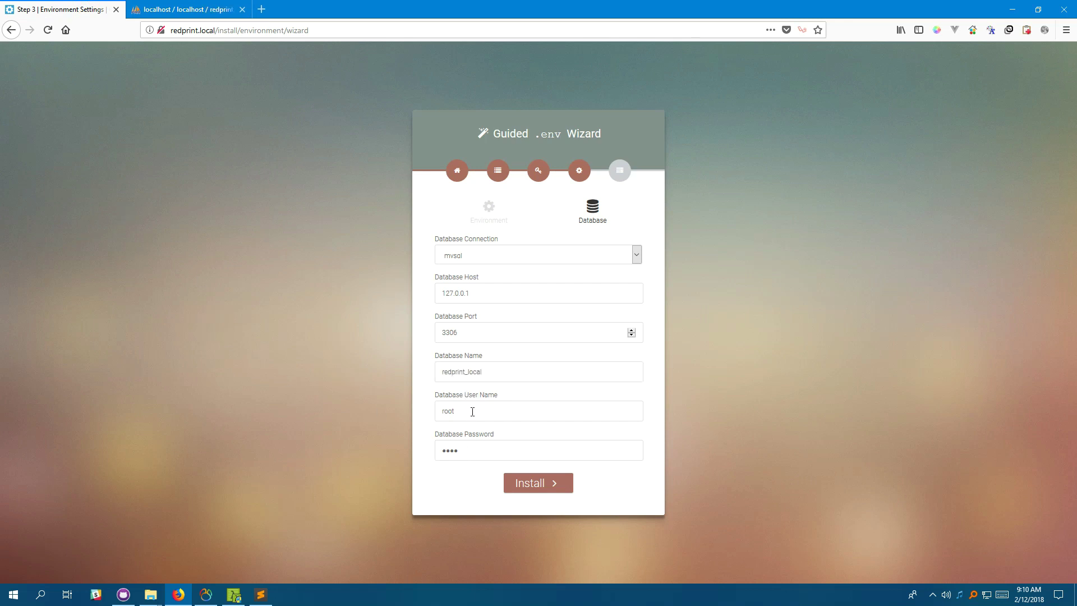
# Replace the Database Password with the correct one and run the installation.
pyautogui.click(460, 455)
pyautogui.press('BackSpace')
pyautogui.press('BackSpace')
pyautogui.press('BackSpace')
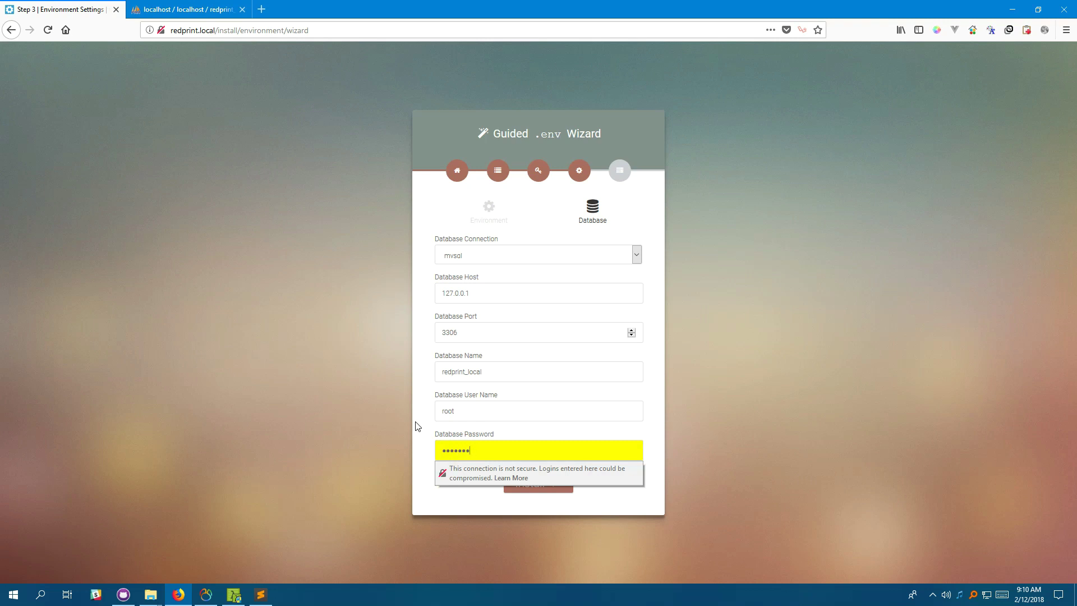
pyautogui.press('BackSpace')
pyautogui.press('BackSpace')
pyautogui.press('BackSpace')
pyautogui.press('BackSpace')
pyautogui.press('BackSpace')
pyautogui.press('BackSpace')
pyautogui.press('BackSpace')
pyautogui.write('se')
pyautogui.click(337, 397)
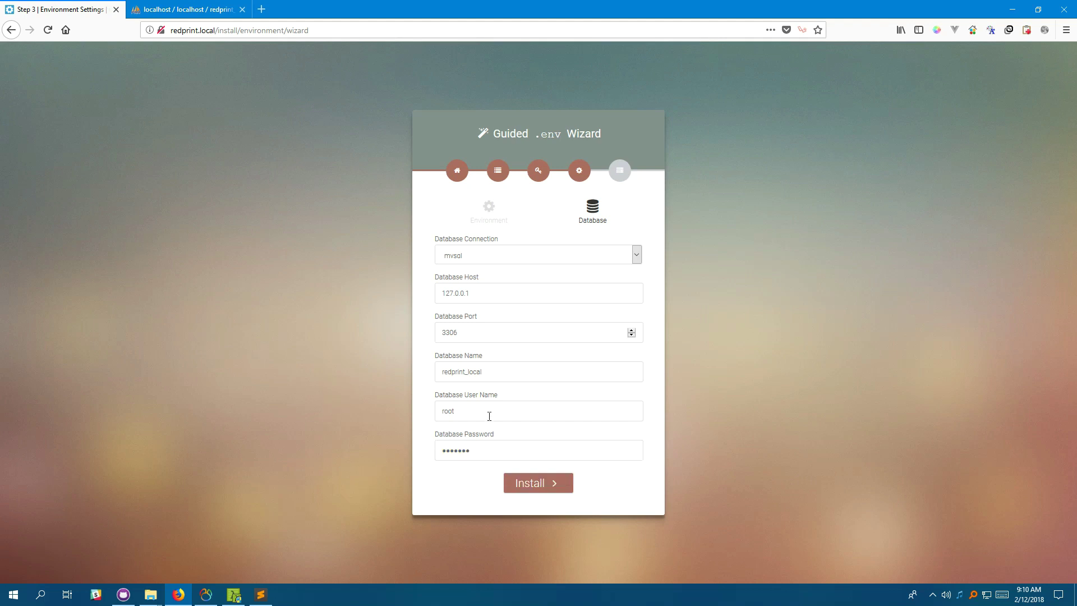
pyautogui.click(539, 486)
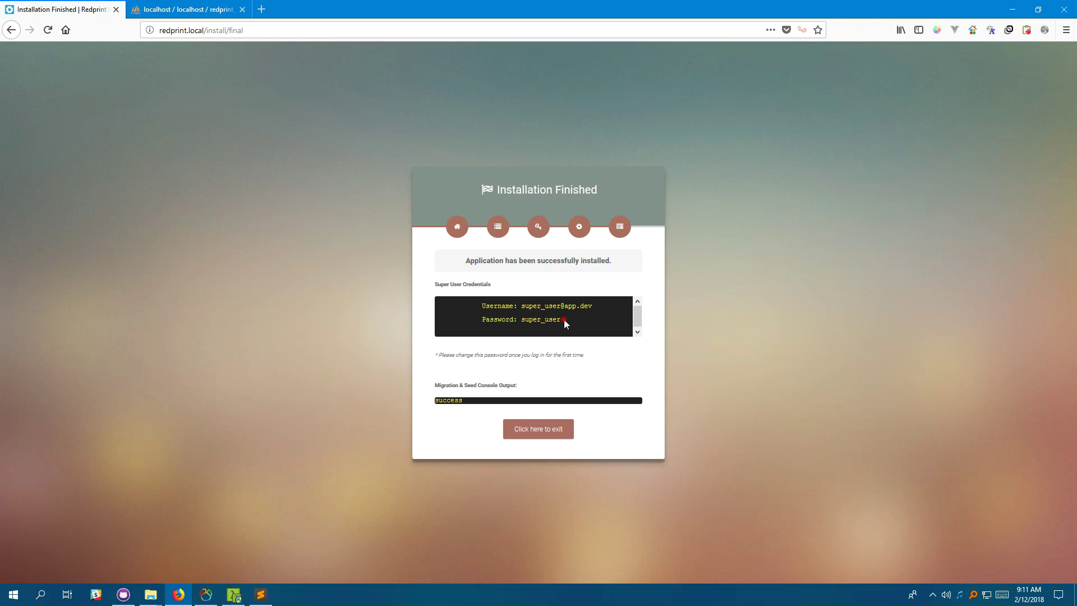
# Copy both super user credential lines into a new Sublime Text document, then return to the installer.
pyautogui.moveTo(564, 319); pyautogui.dragTo(438, 306)
pyautogui.hotkey('ctrl', 'c')
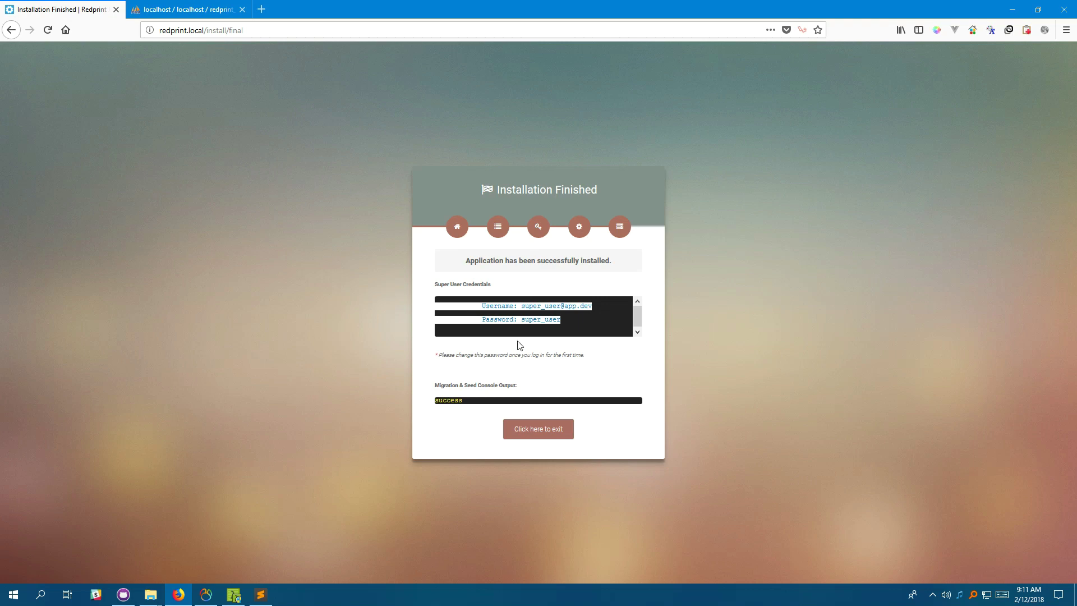
pyautogui.click(261, 595)
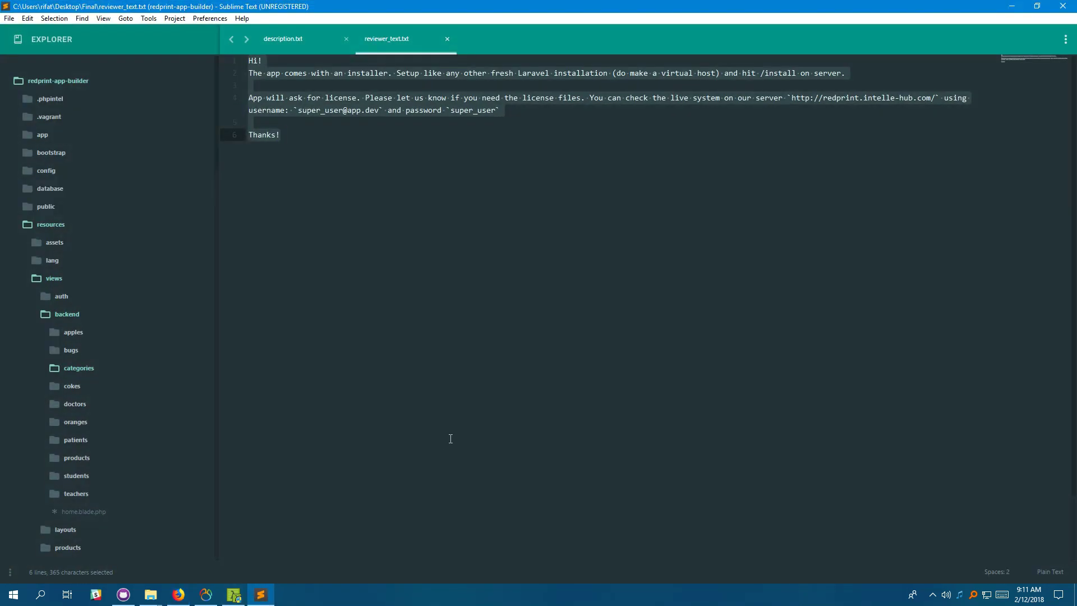
pyautogui.press('BackSpace')
pyautogui.hotkey('ctrl', 'n')
pyautogui.hotkey('ctrl', 'v')
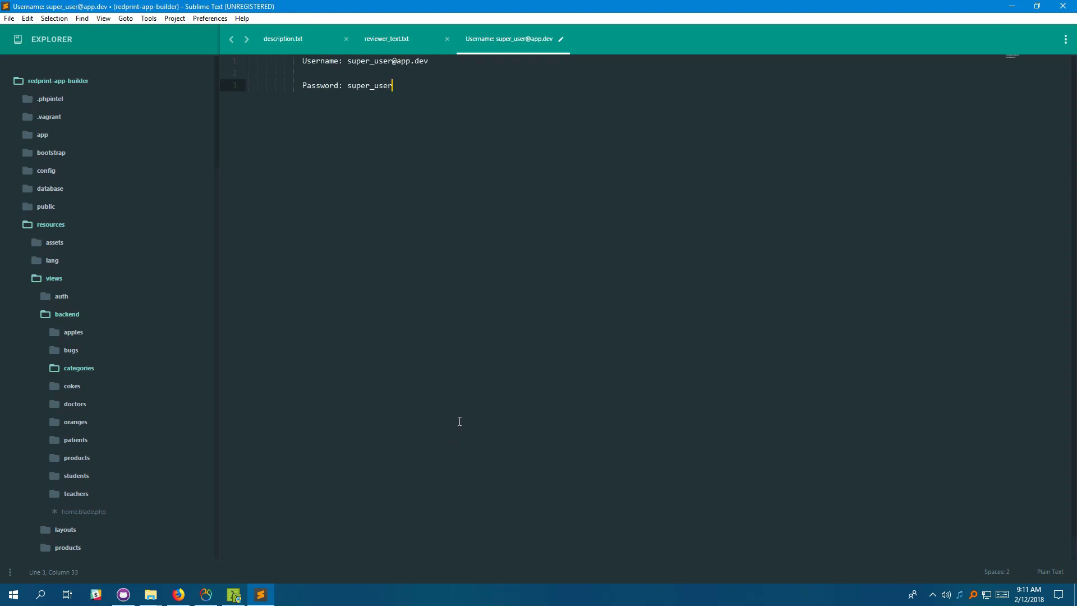
pyautogui.click(1013, 6)
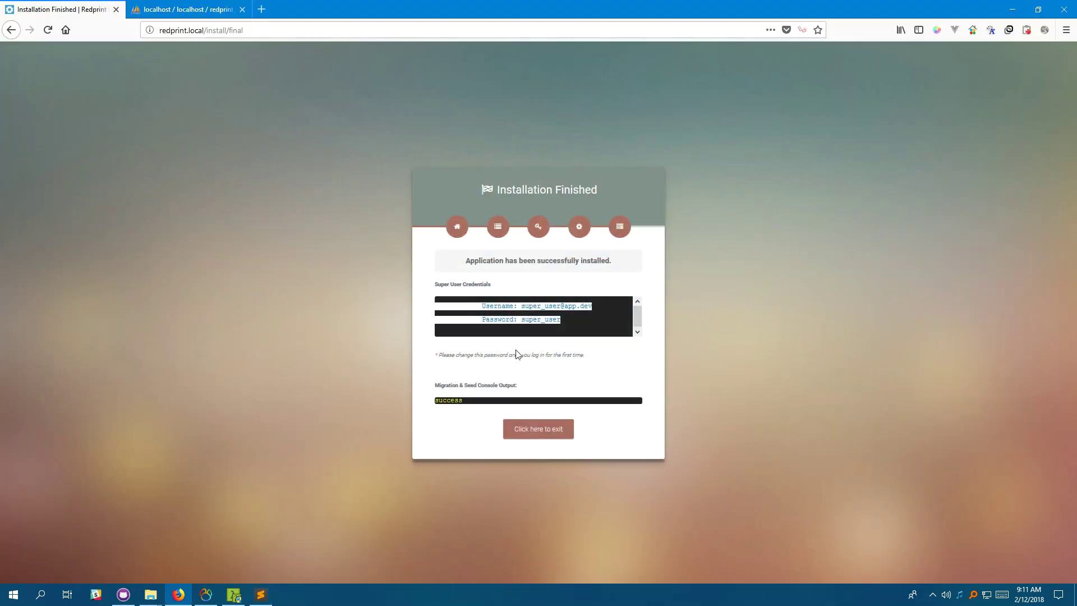
# Deselect the credentials and exit the installer to the Welcome to Redprint page at redprint.local.
pyautogui.click(747, 308)
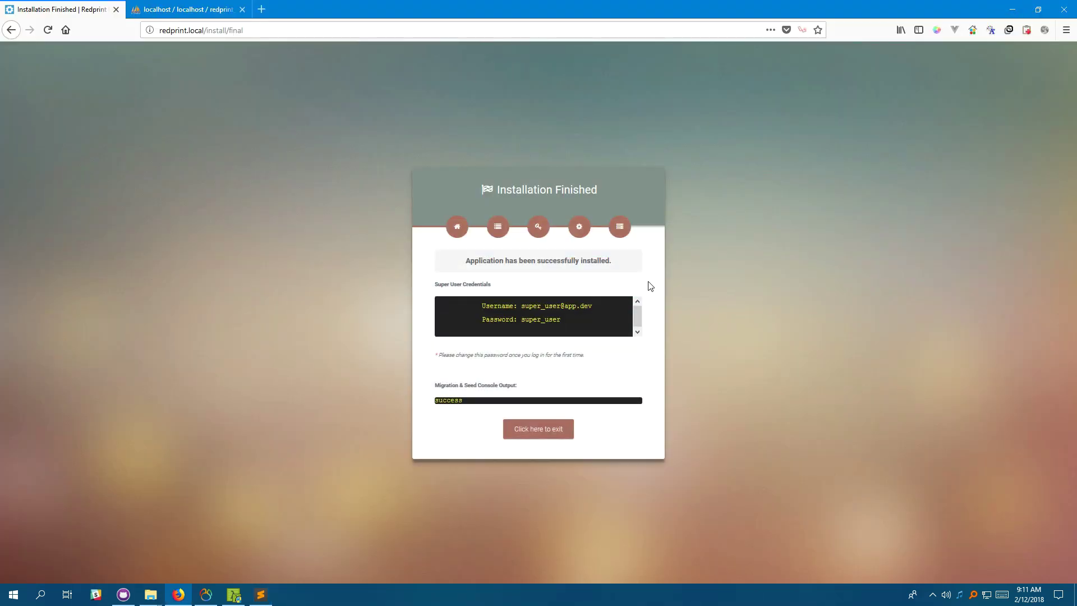
pyautogui.click(544, 436)
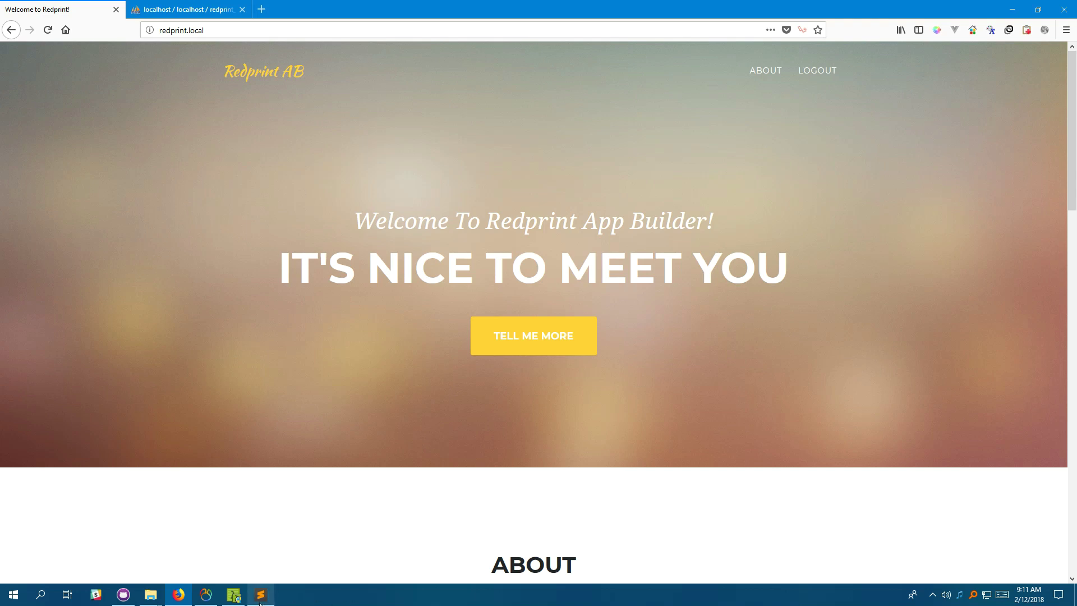
# Log out, then sign in to the backend with the super user's e-mail and password.
pyautogui.click(818, 73)
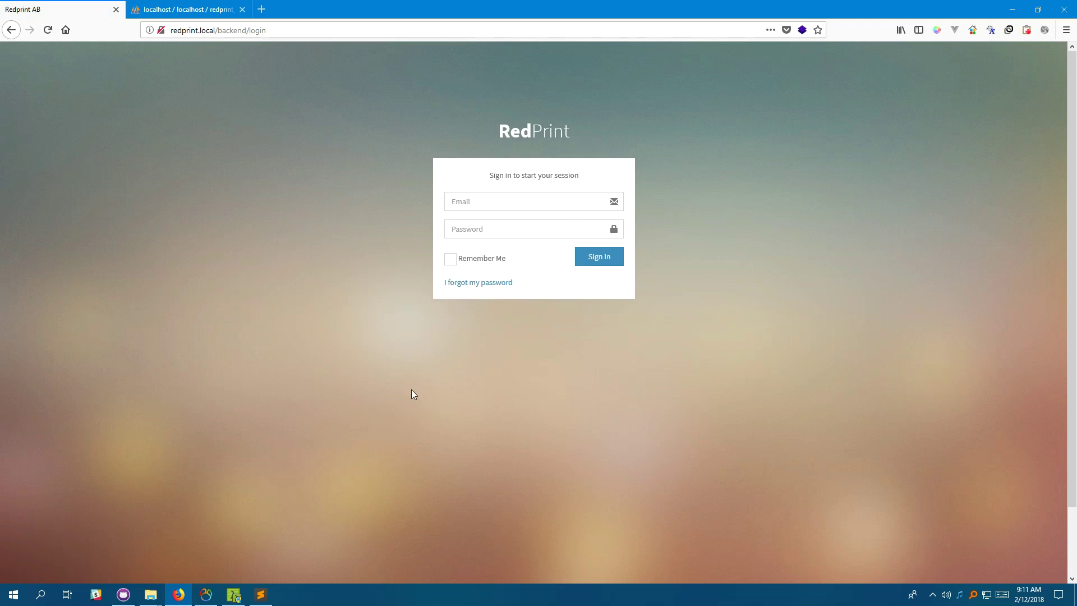
pyautogui.click(507, 197)
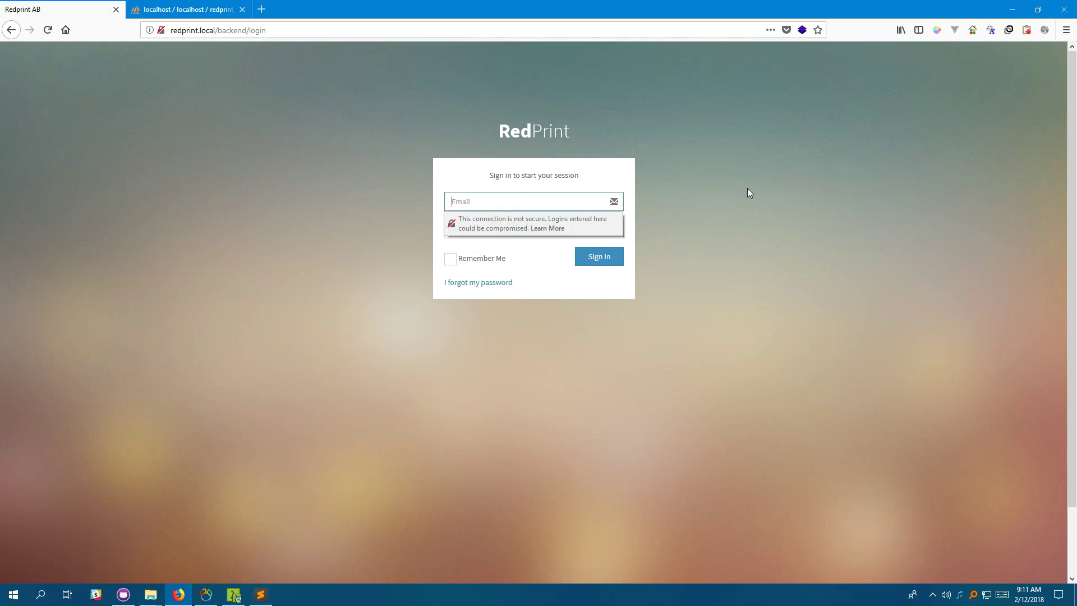
pyautogui.press('Tab')
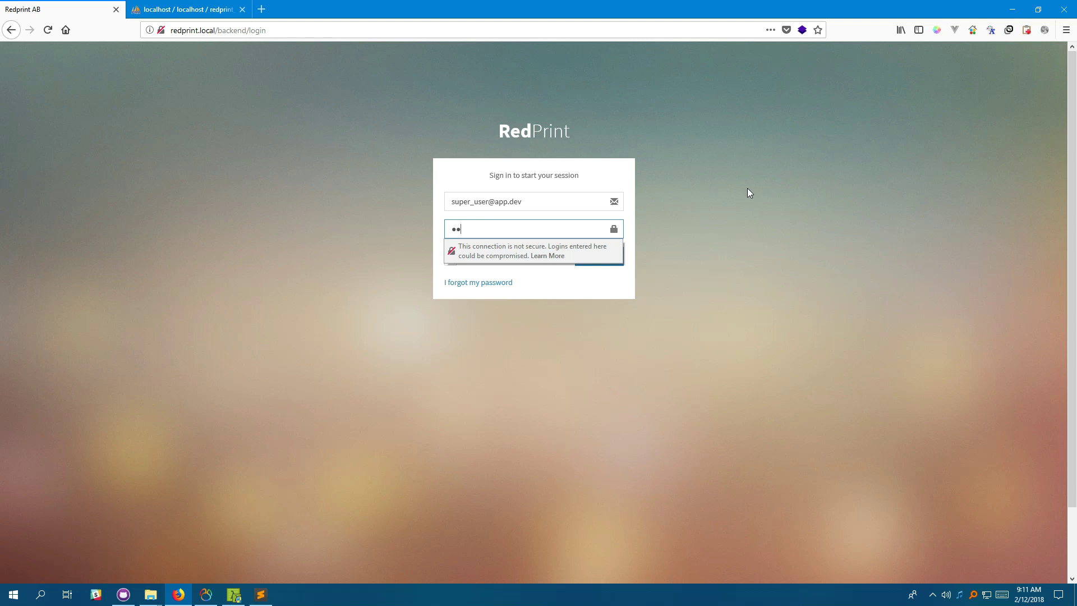
pyautogui.press('BackSpace')
pyautogui.press('Return')
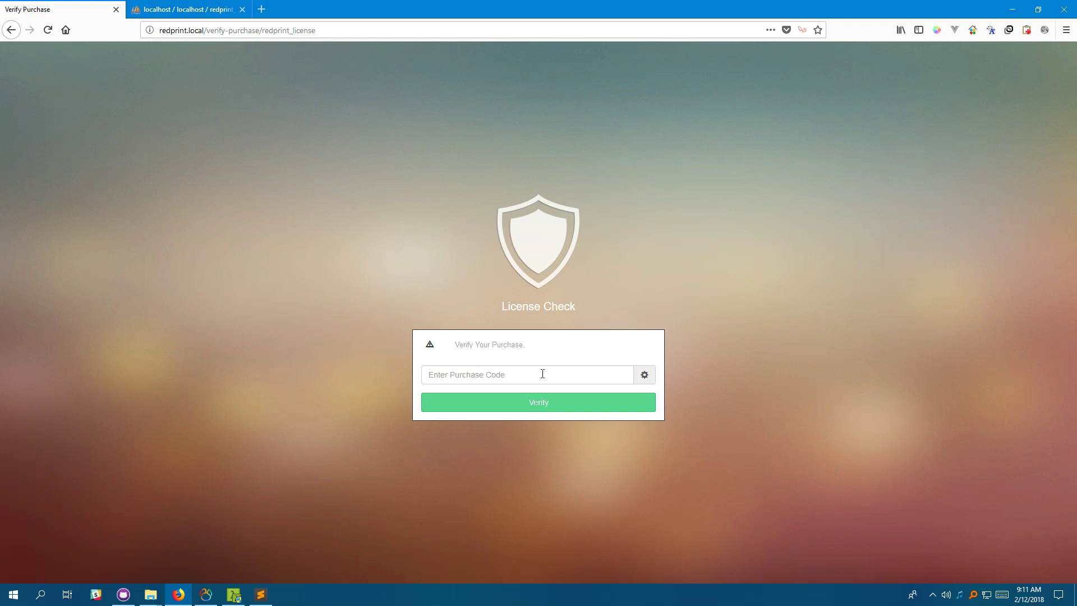
# Submit the Verify Purchase form to reach the Builder page.
pyautogui.click(831, 375)
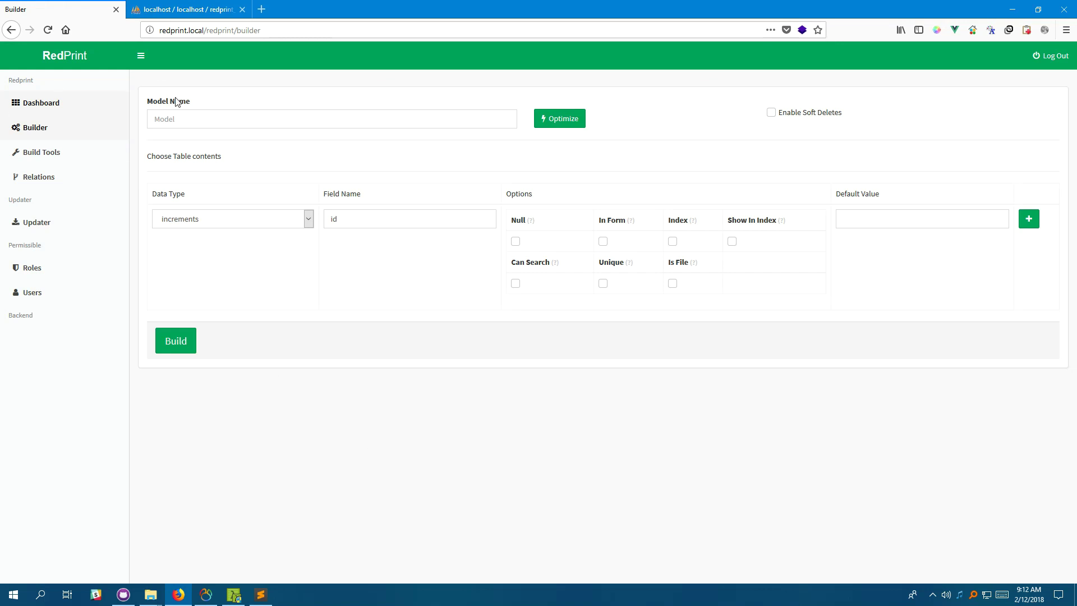
# Look over the Dashboard, then the Builder and Build Tools sections.
pyautogui.click(40, 103)
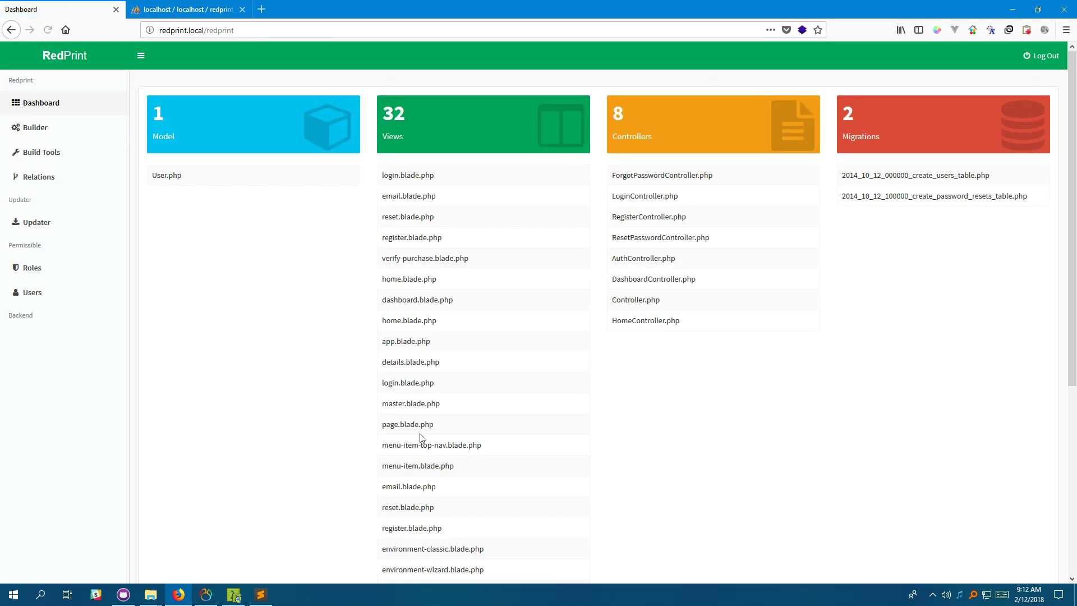
pyautogui.scroll(-5, 300, 294)
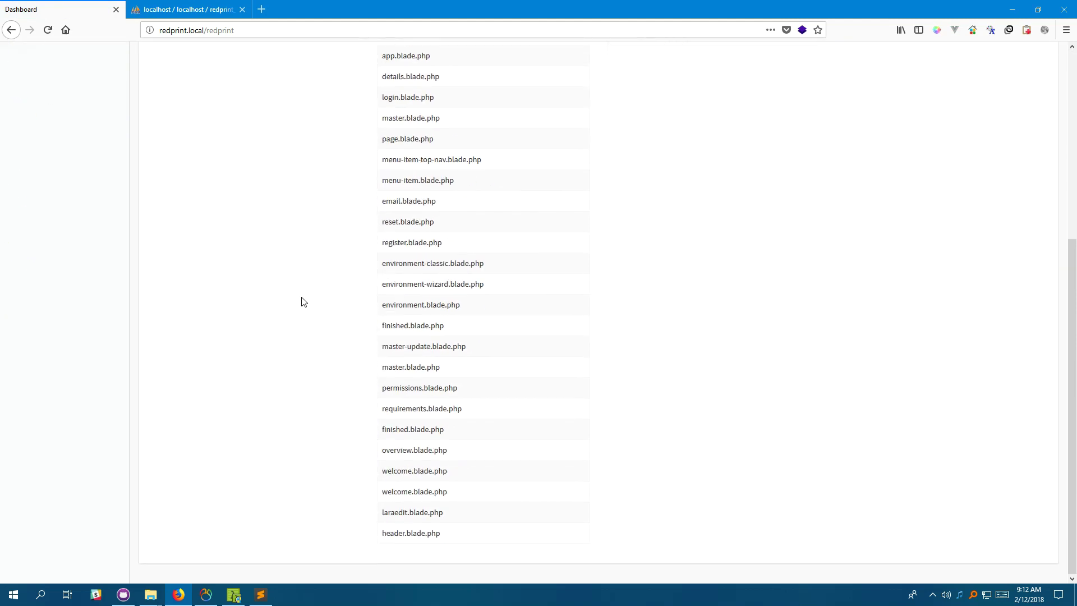
pyautogui.scroll(5, 303, 300)
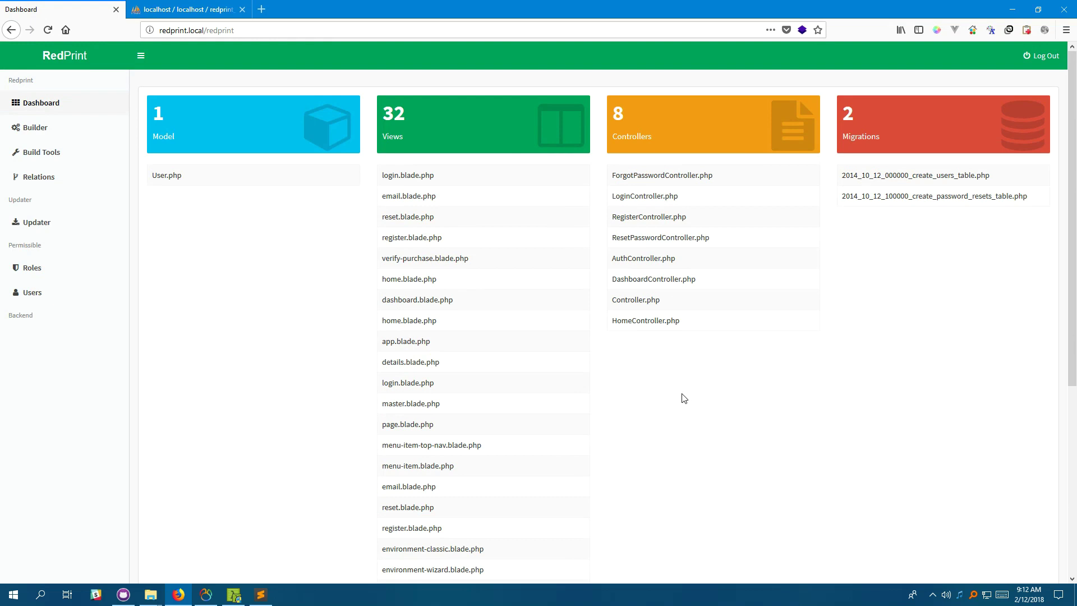
pyautogui.click(38, 129)
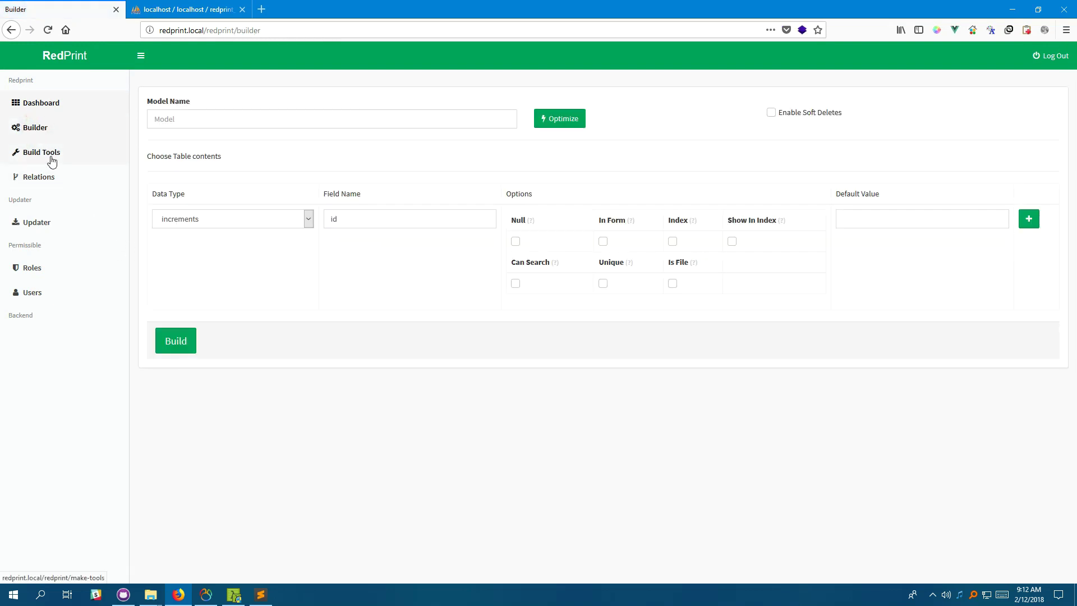
pyautogui.click(51, 161)
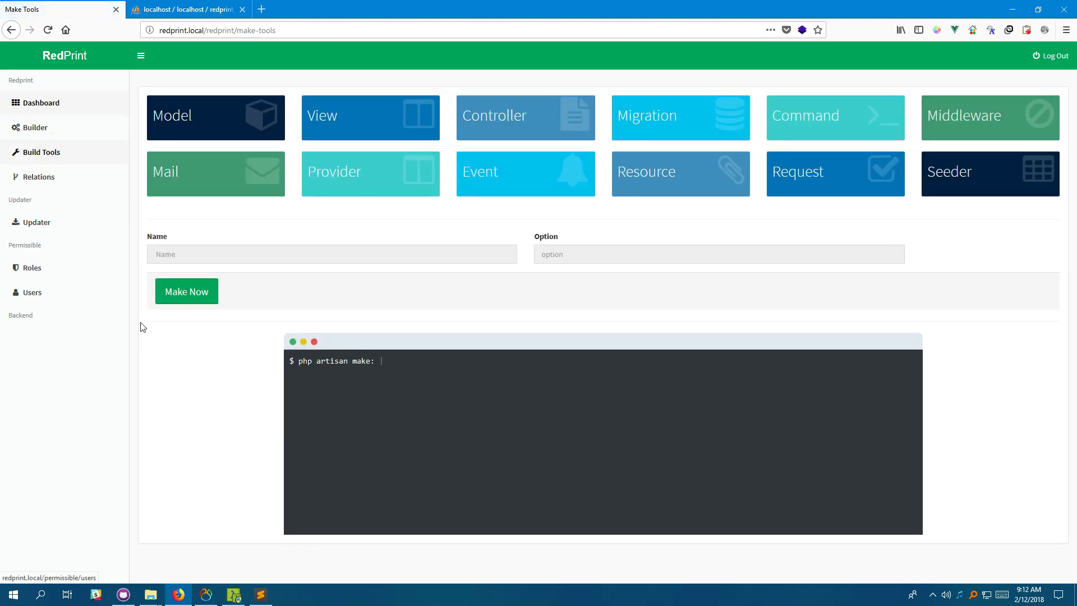
# Visit the Relations, Updater, Roles and Users sections, then return to the Dashboard.
pyautogui.click(28, 176)
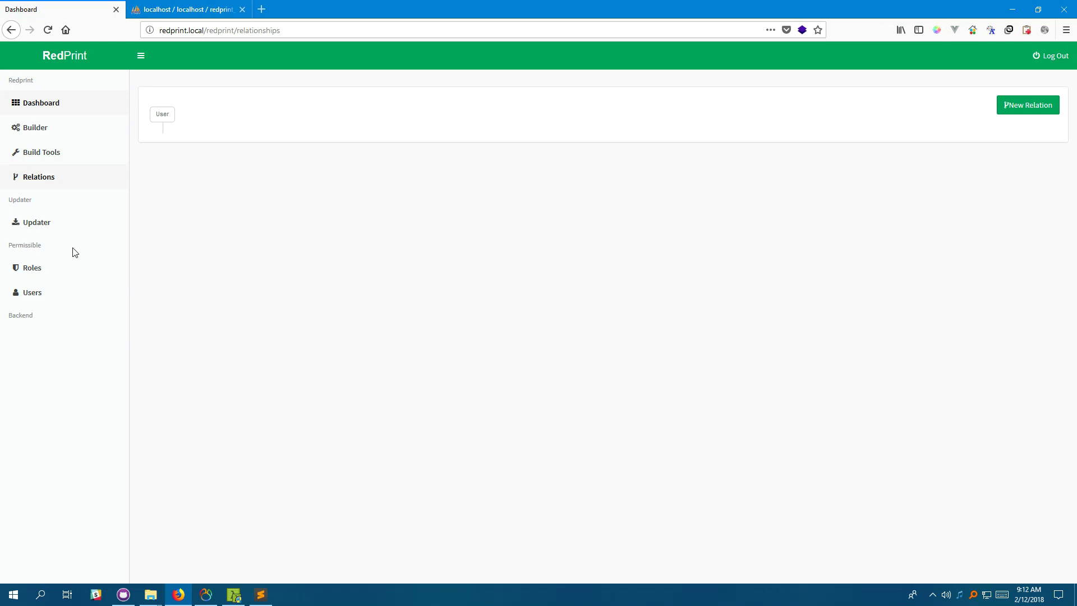
pyautogui.click(50, 225)
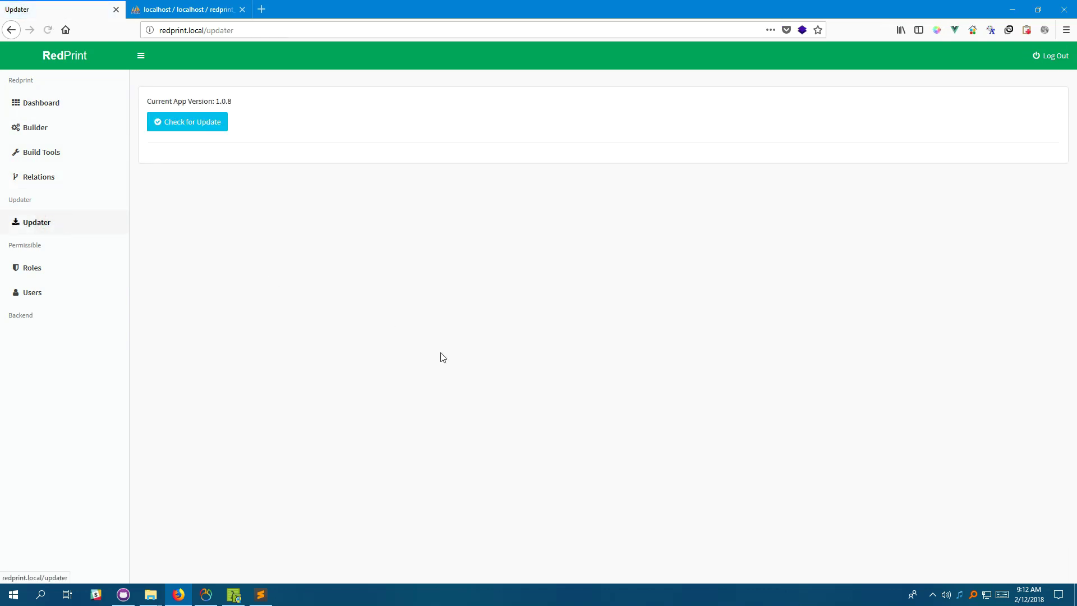
pyautogui.click(52, 277)
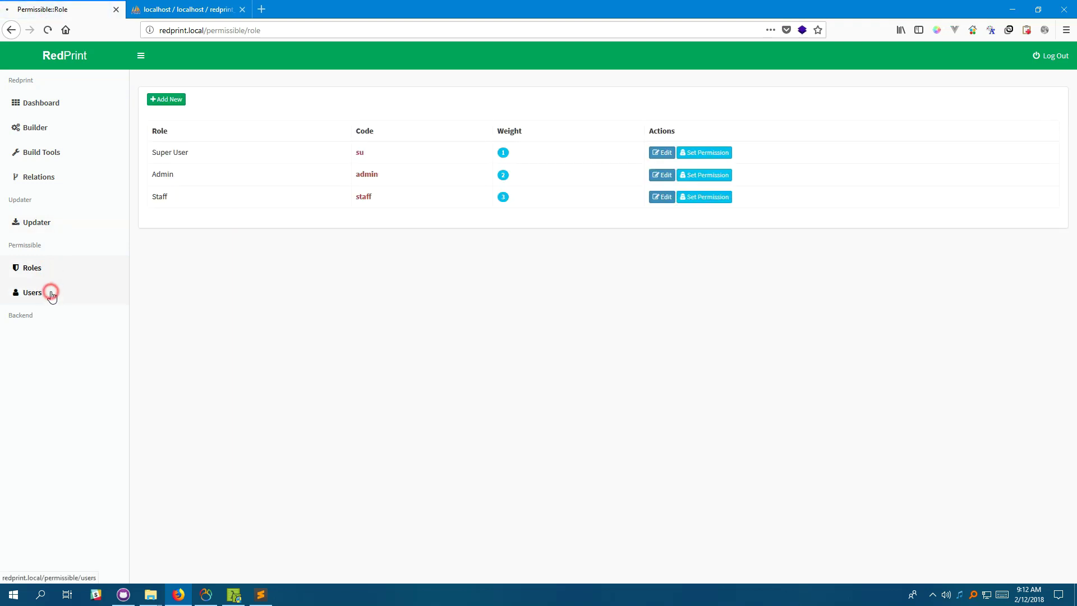
pyautogui.click(51, 294)
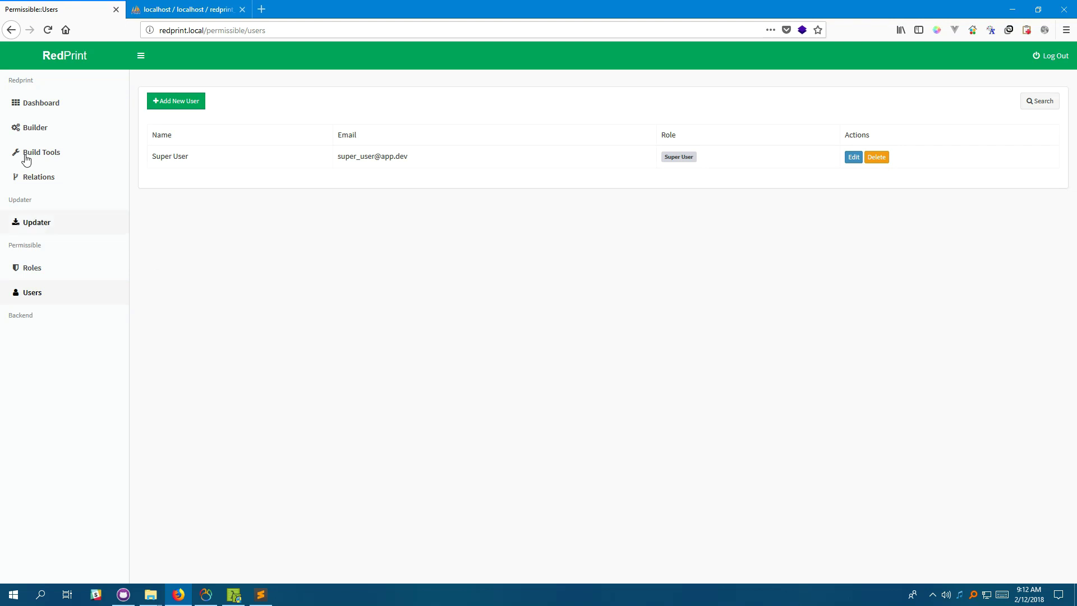
pyautogui.click(35, 108)
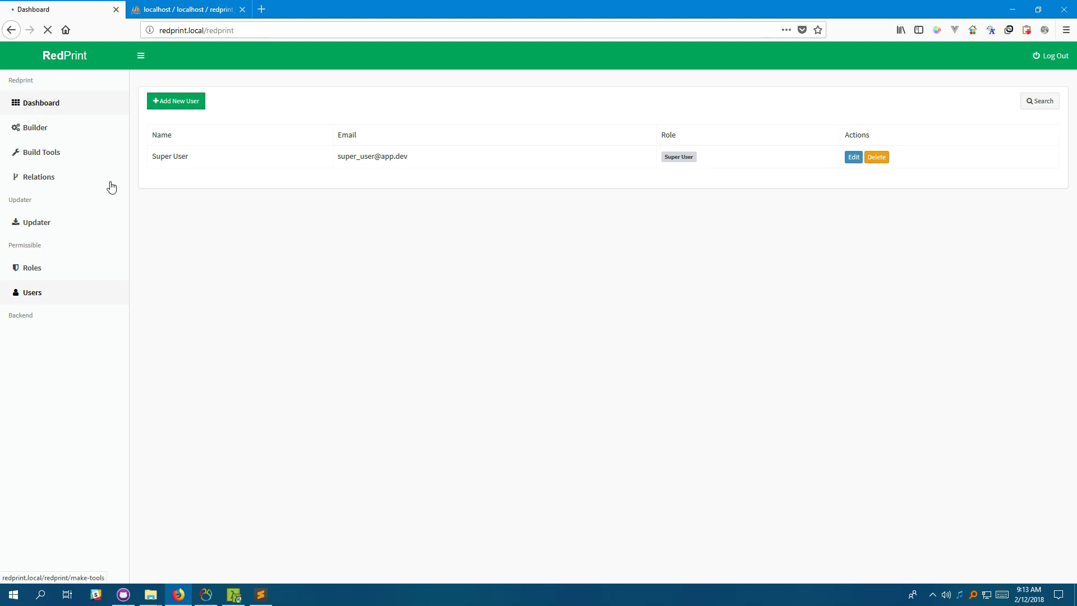